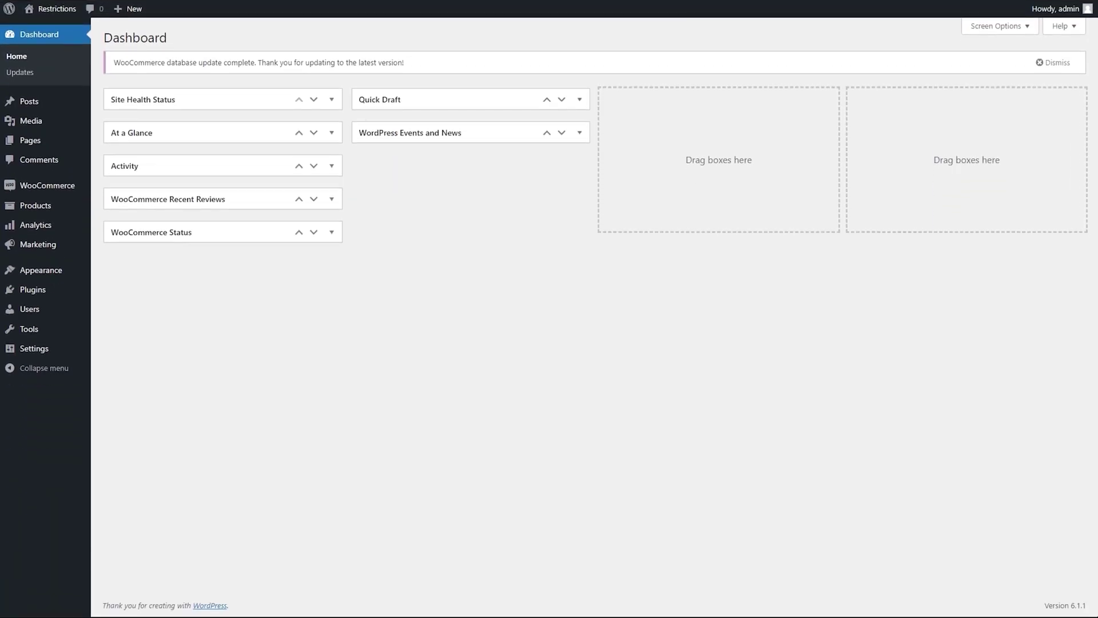
# Step: Add a new order status: name Shipped, slug shipped, description 'Your order has been shipped'
pyautogui.moveTo(43, 188)
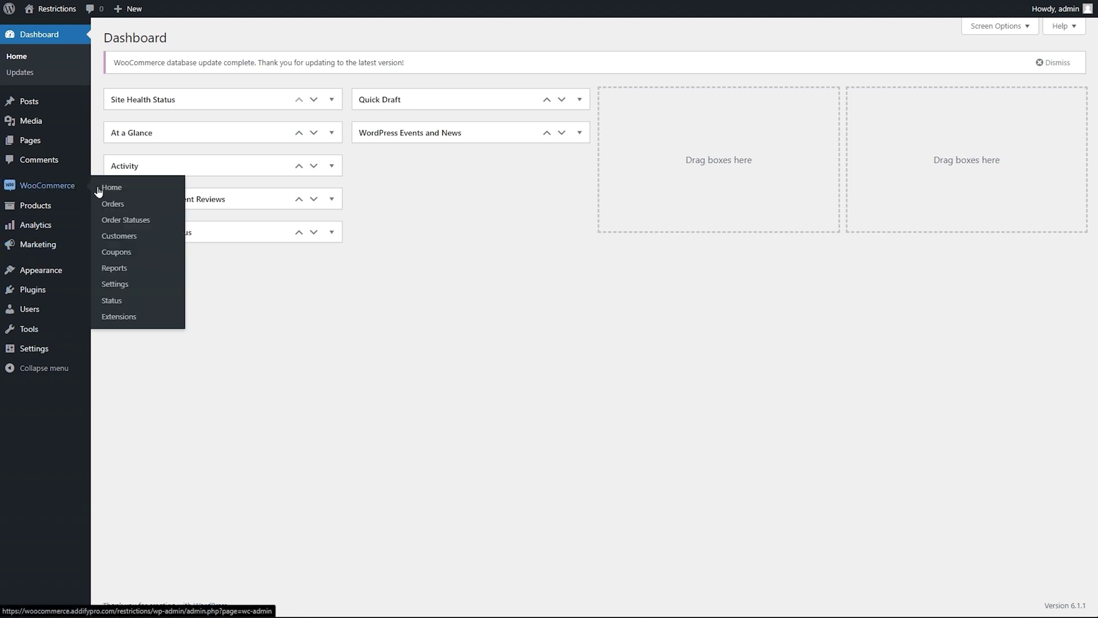
pyautogui.click(108, 223)
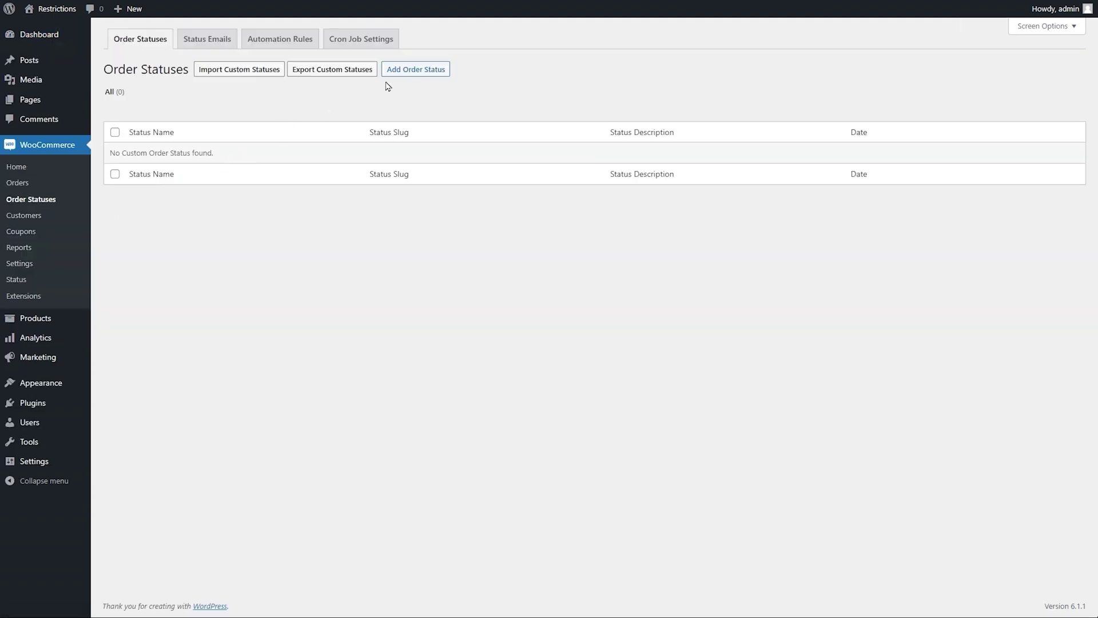
pyautogui.click(403, 72)
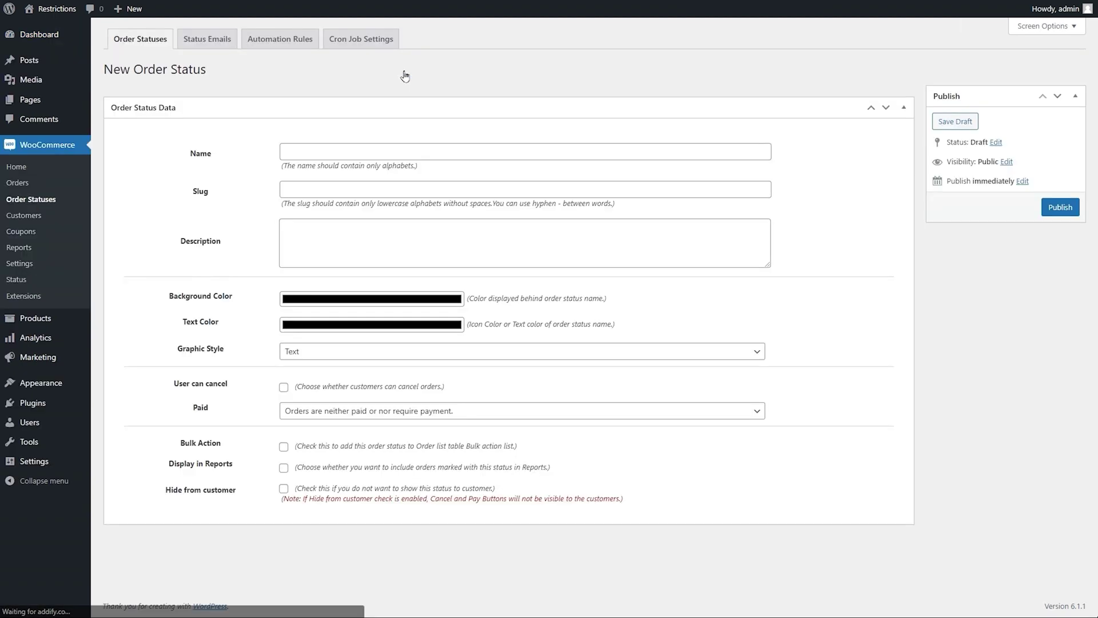
pyautogui.click(311, 151)
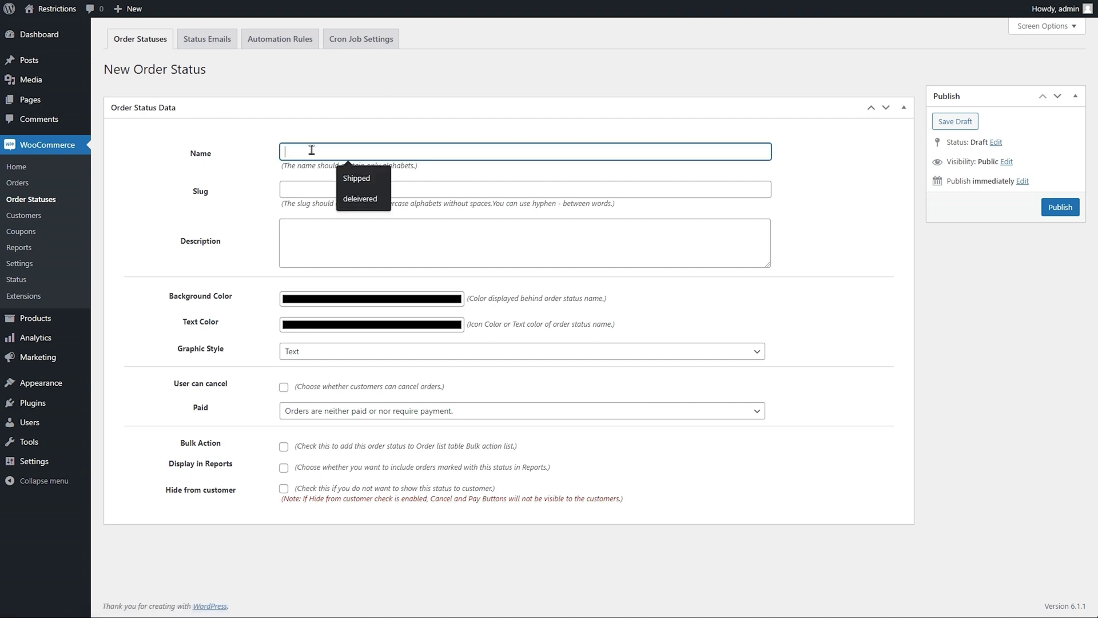
pyautogui.click(349, 179)
pyautogui.click(330, 190)
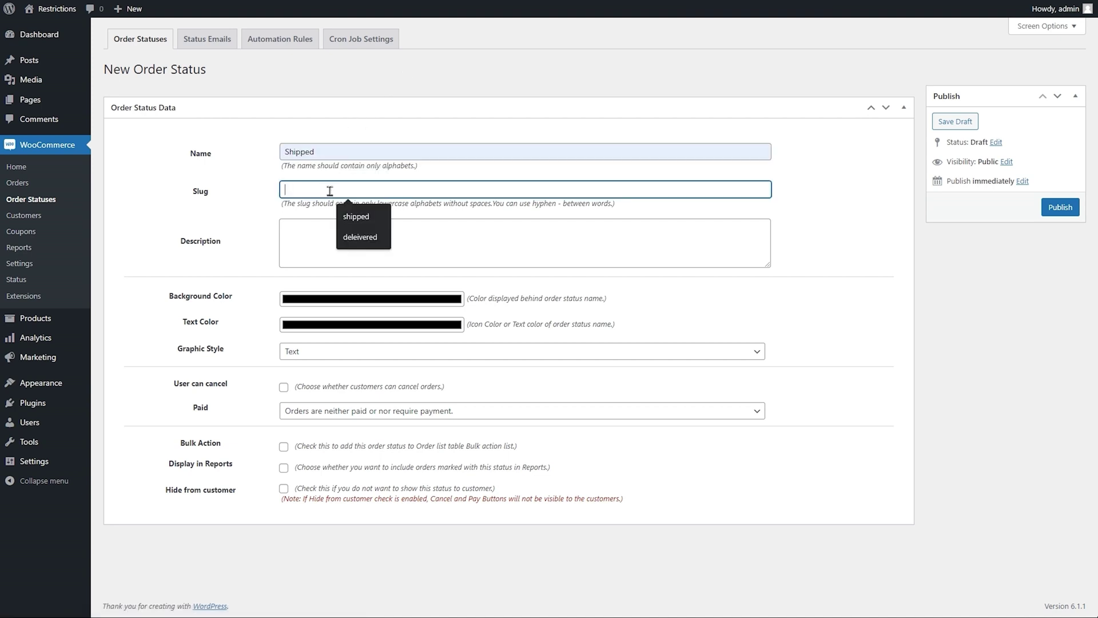
pyautogui.click(351, 217)
pyautogui.click(353, 238)
pyautogui.write('Your')
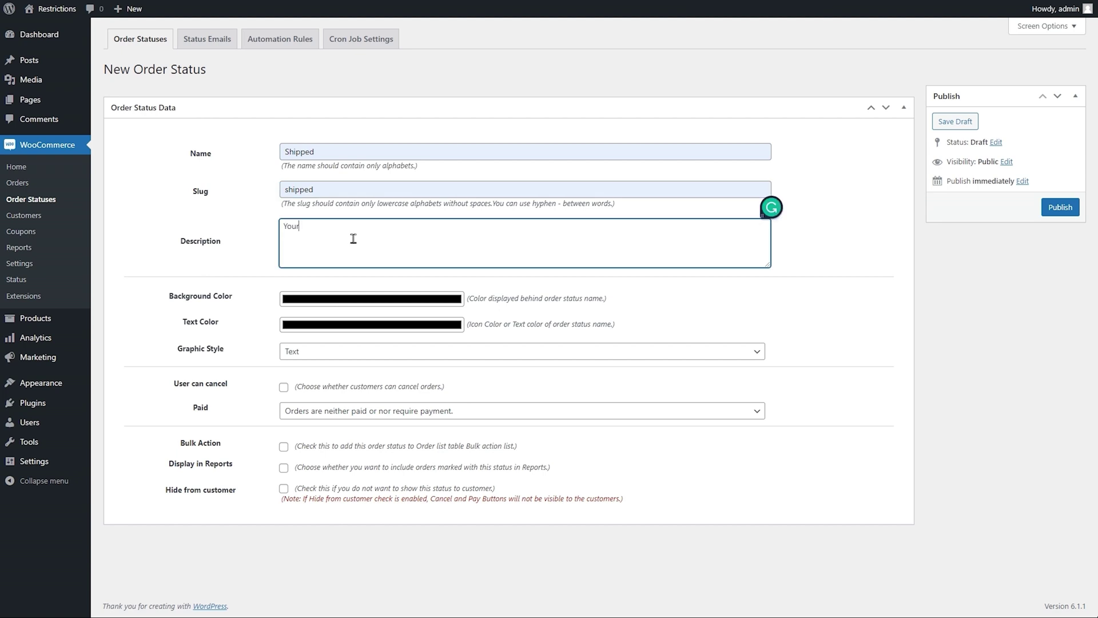
pyautogui.write(' order has been shipped')
# Step: Give the Shipped status a dark green background, white text colour and Text graphic style
pyautogui.click(375, 301)
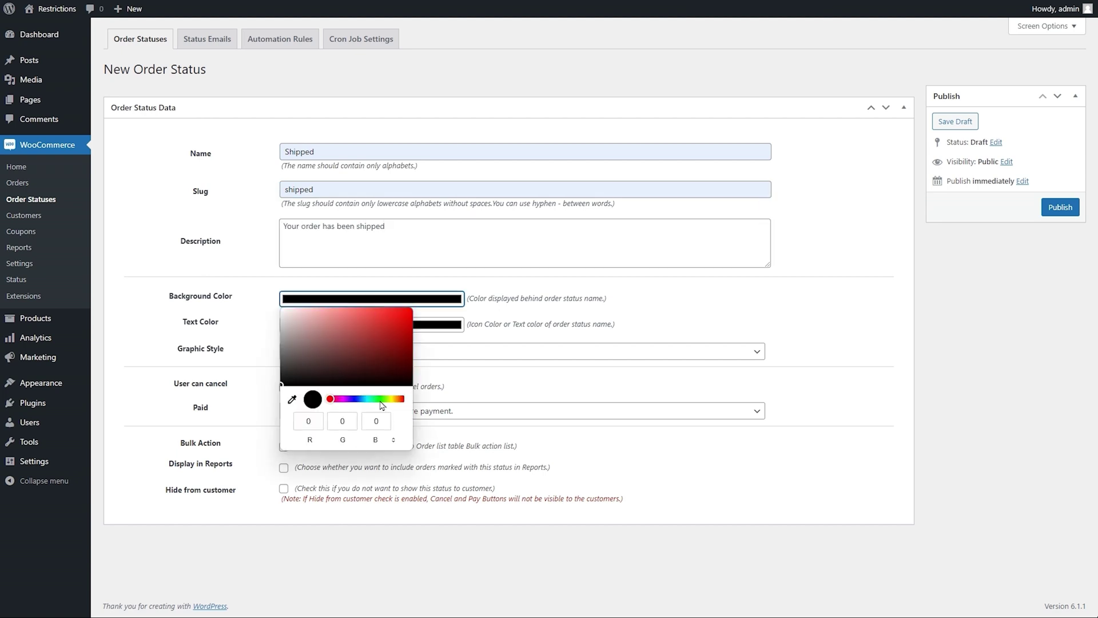
pyautogui.click(378, 399)
pyautogui.click(396, 352)
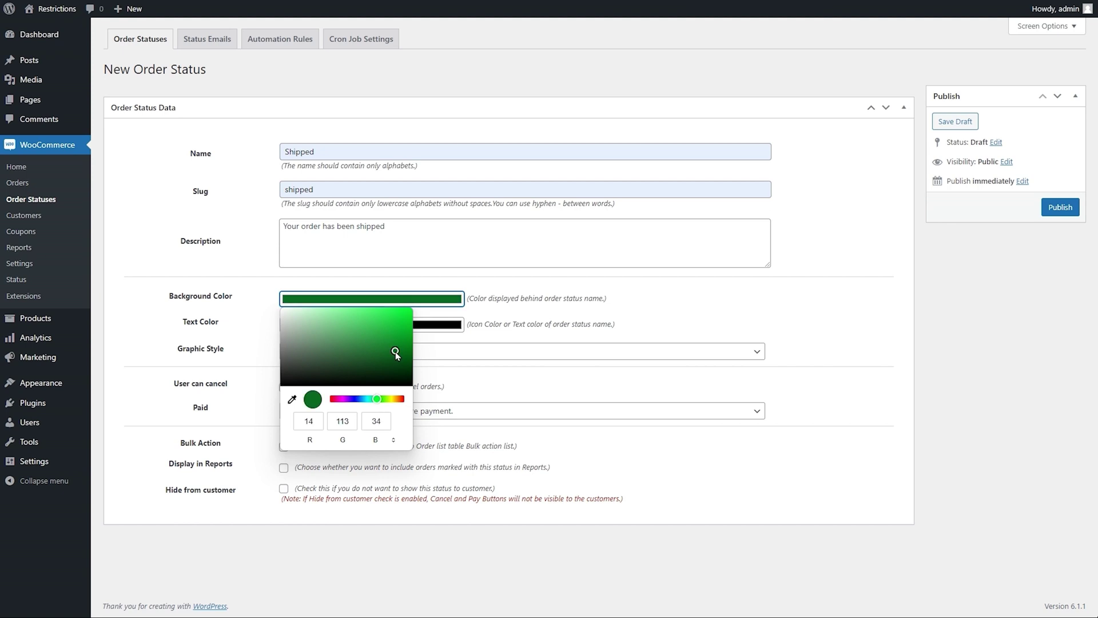
pyautogui.click(420, 327)
pyautogui.moveTo(312, 345); pyautogui.dragTo(277, 332)
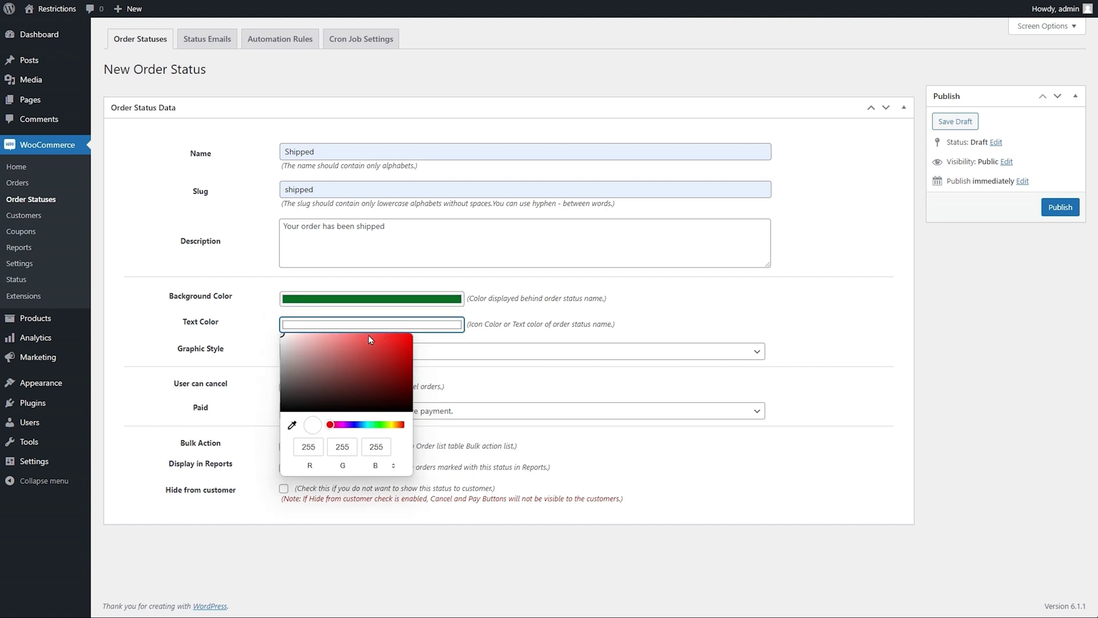
pyautogui.click(428, 355)
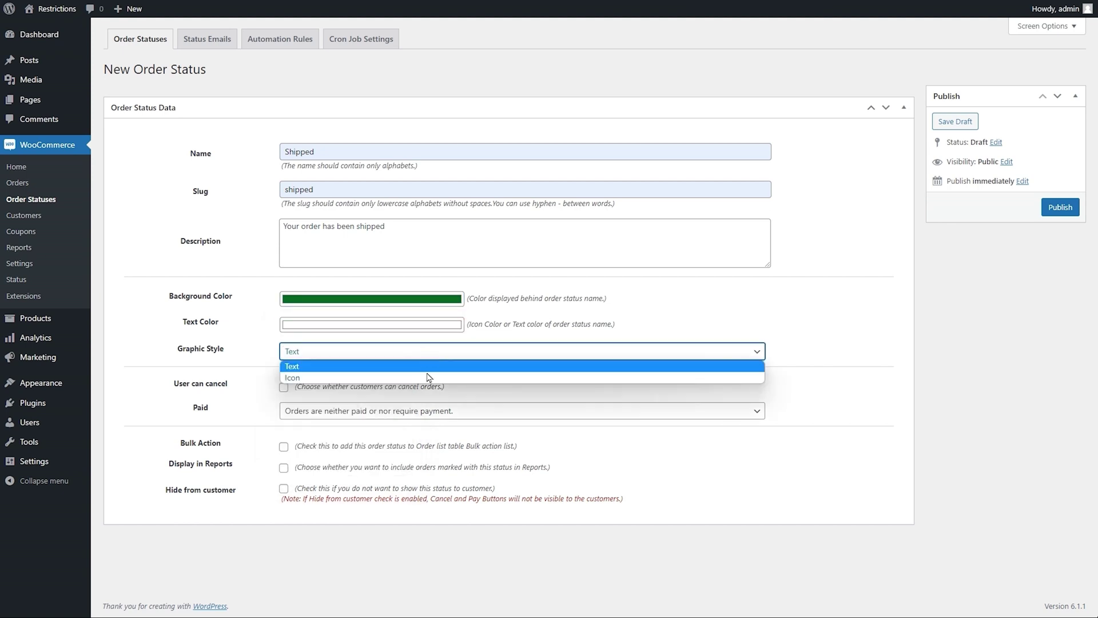
pyautogui.click(428, 366)
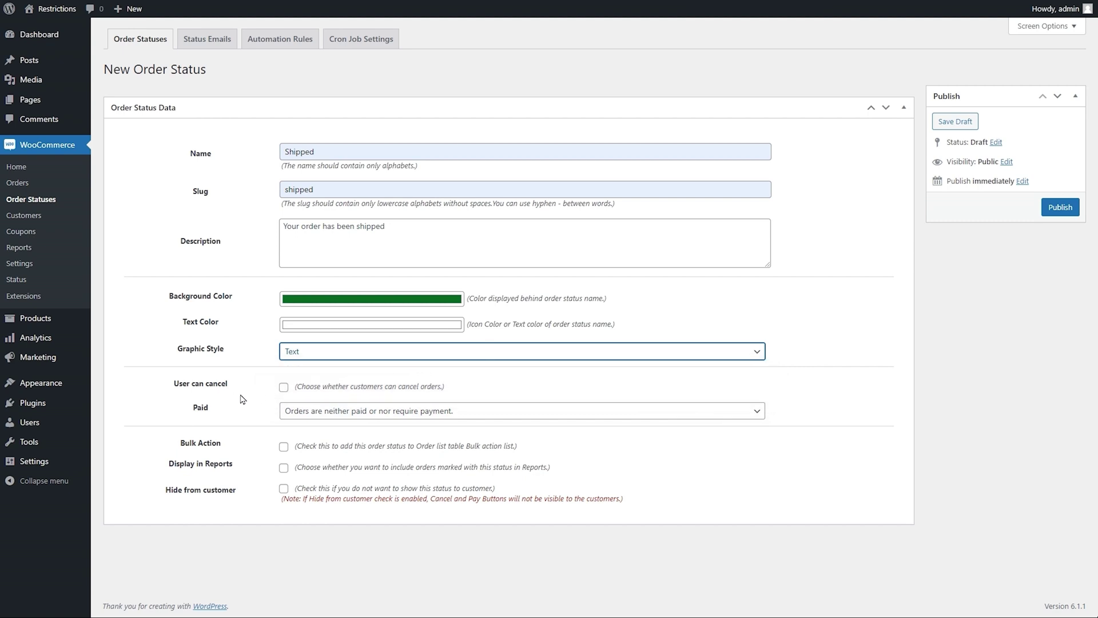
# Step: Enable User can cancel, Paid, Bulk Action and Display in Reports, keeping the status customer-visible
pyautogui.click(284, 388)
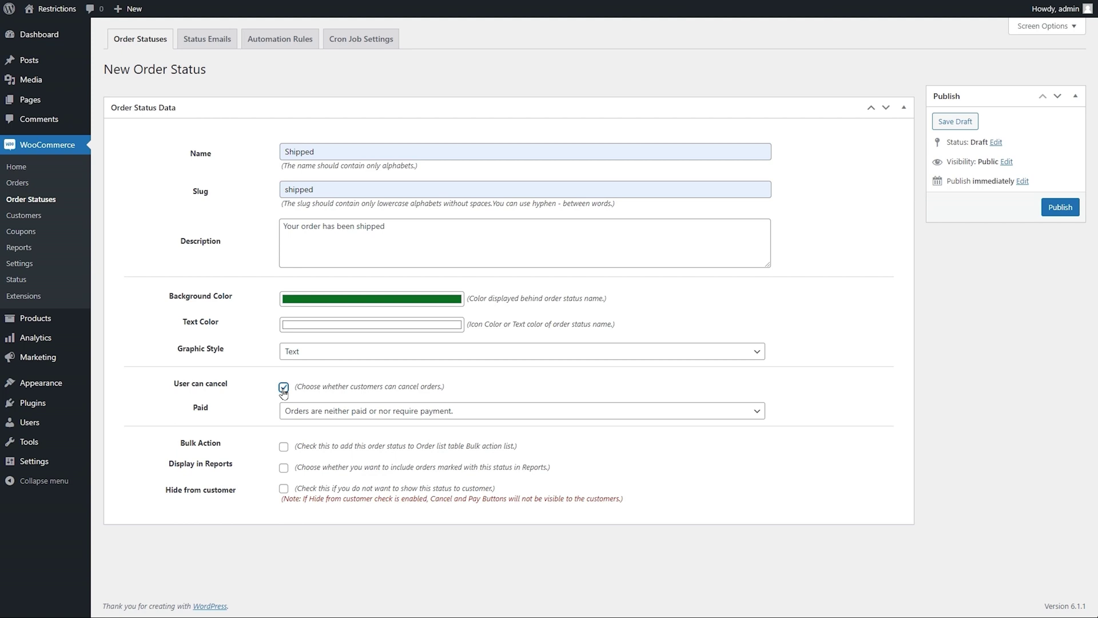
pyautogui.click(427, 415)
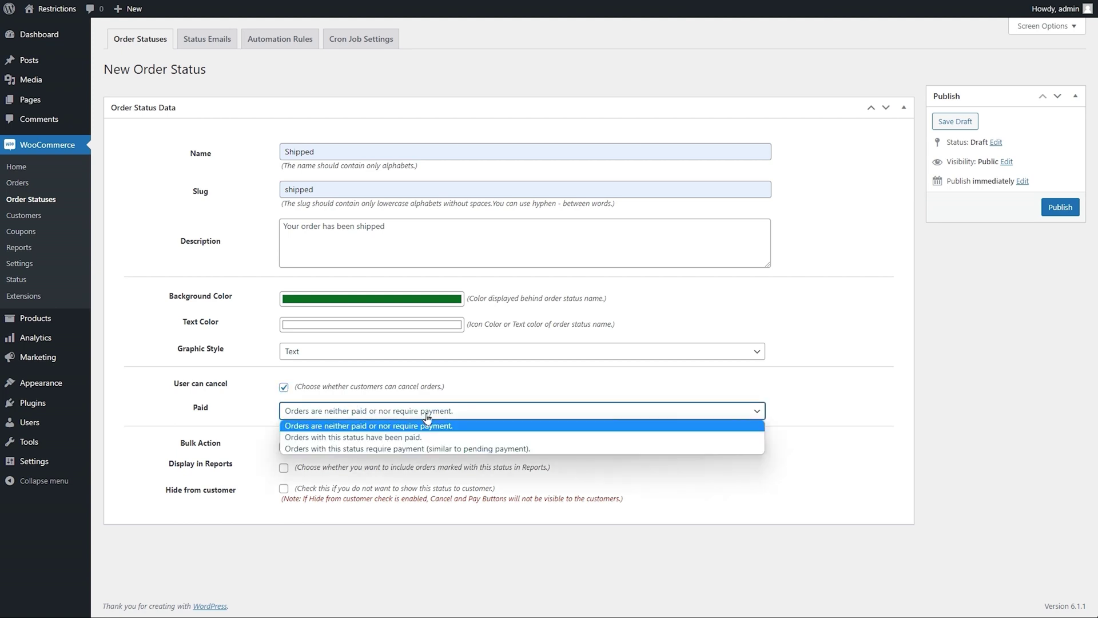
pyautogui.click(425, 437)
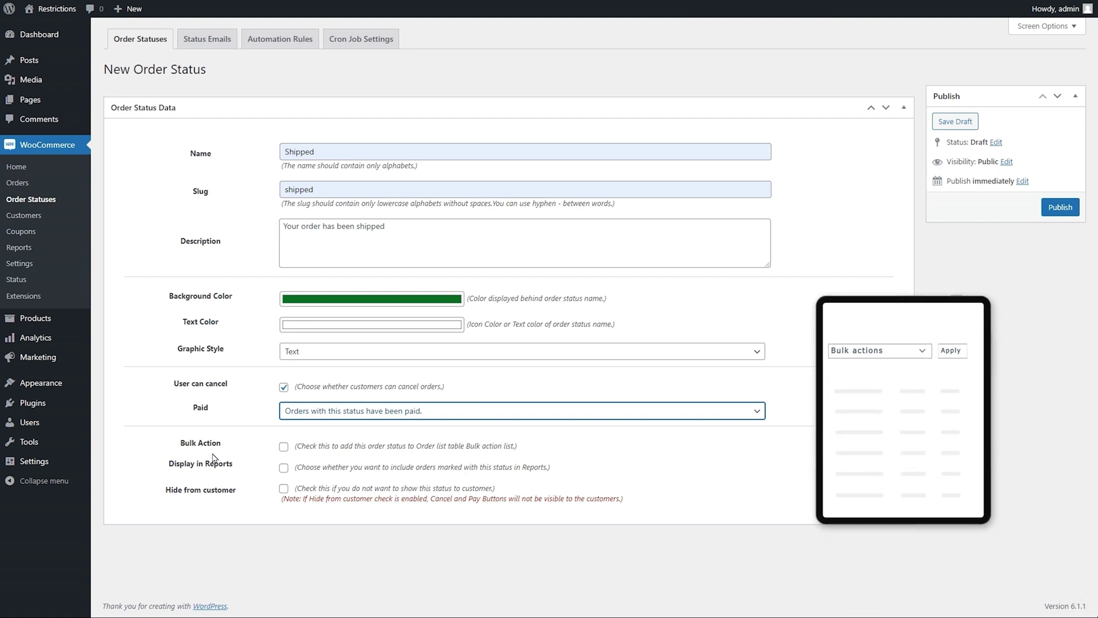
pyautogui.click(283, 446)
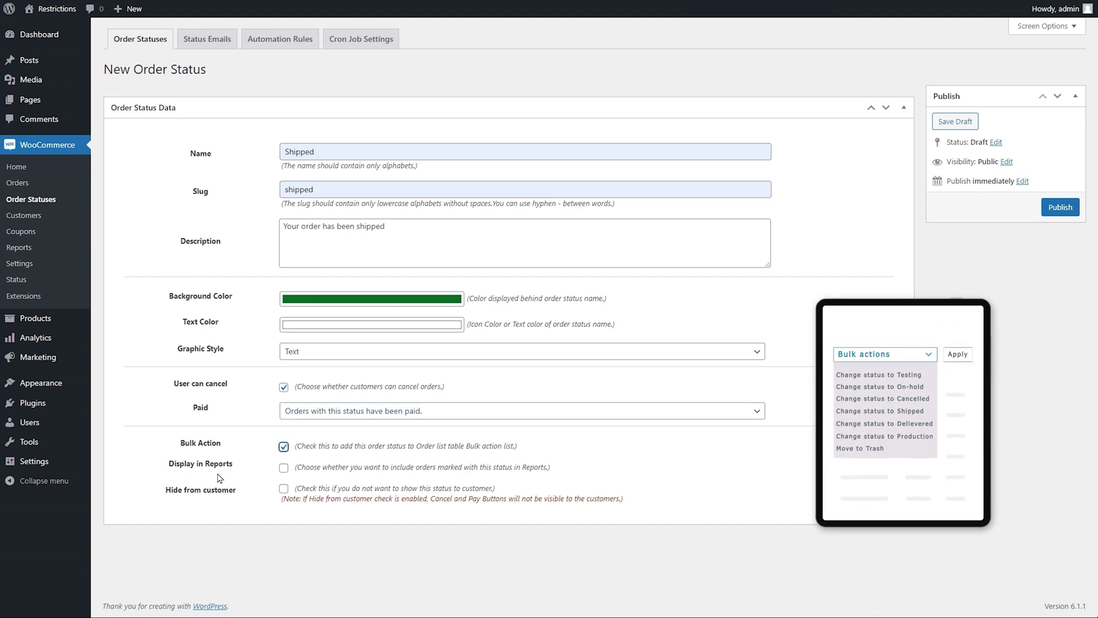
pyautogui.click(284, 469)
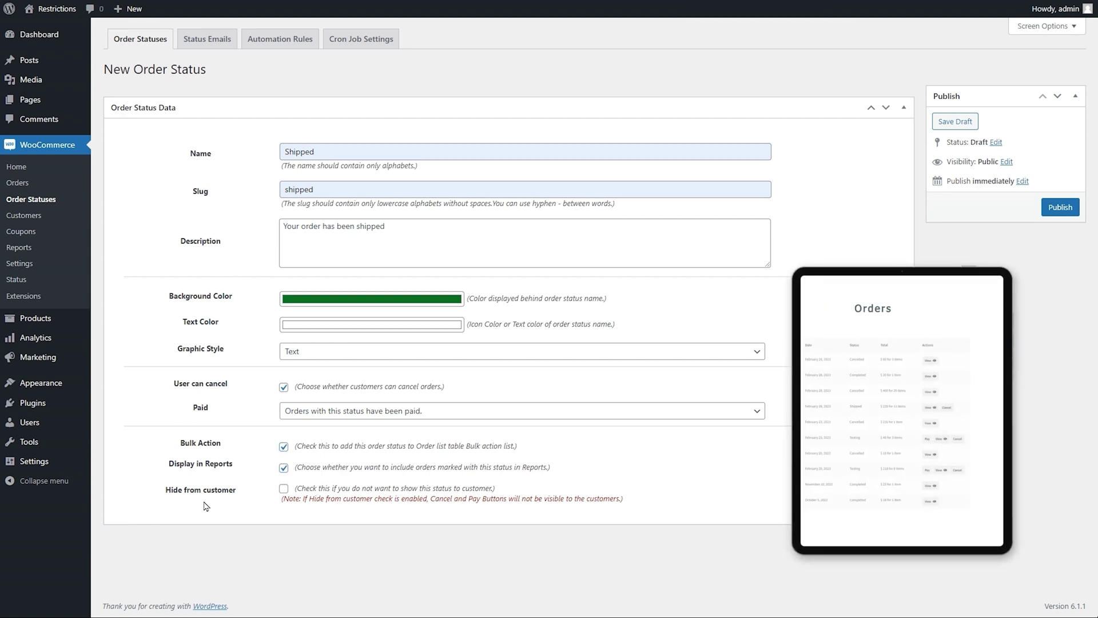
pyautogui.click(284, 489)
pyautogui.click(284, 489)
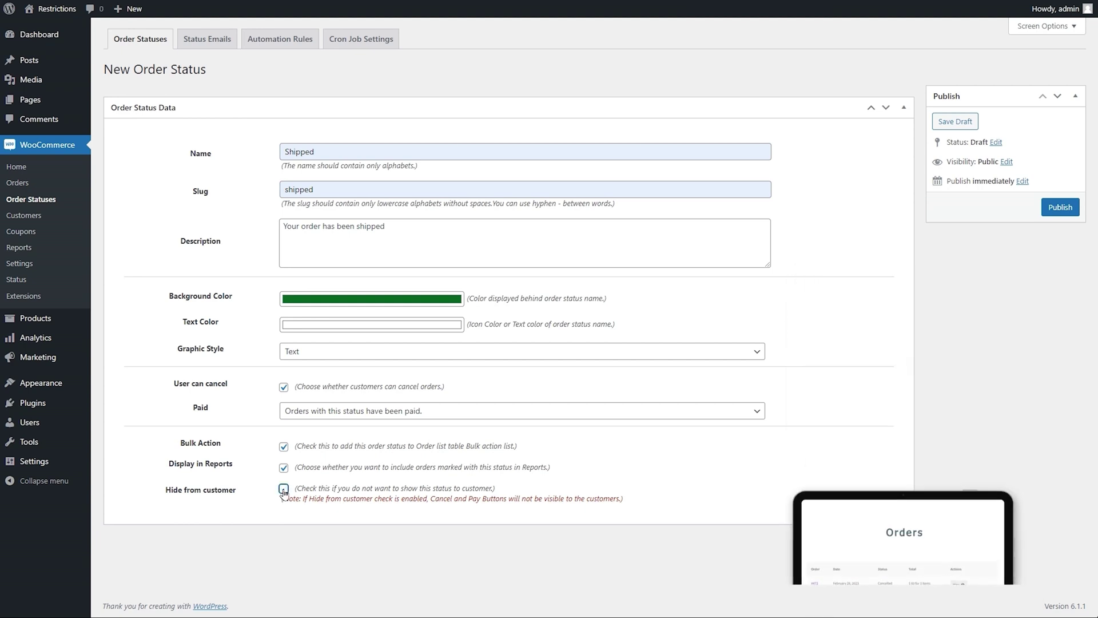
# Step: Publish the Shipped status and go to the WooCommerce Orders list
pyautogui.click(1053, 208)
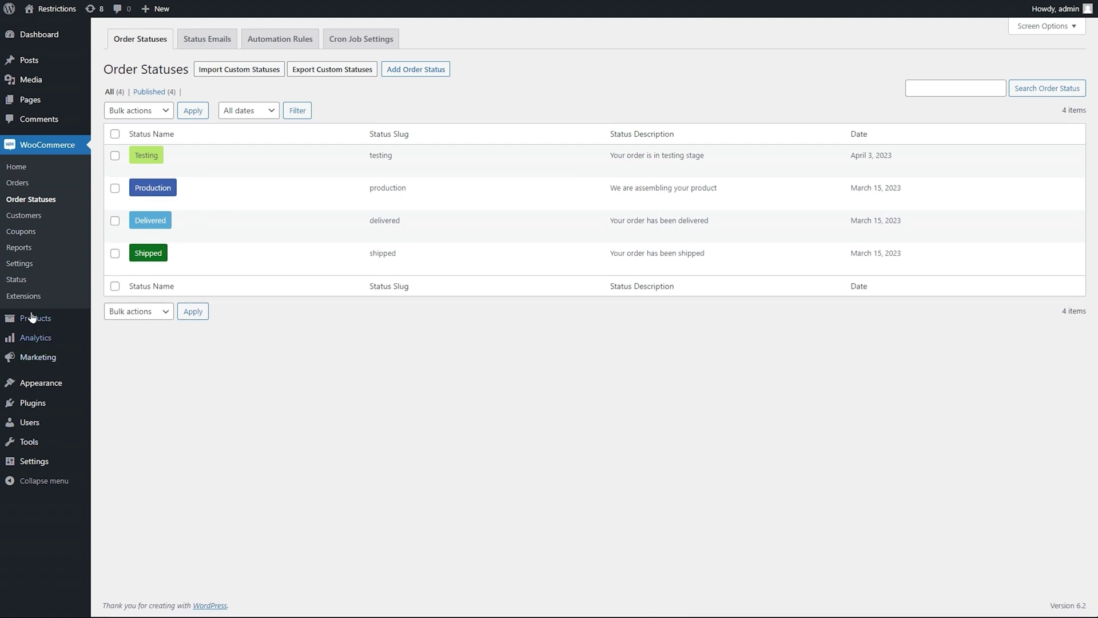
pyautogui.click(21, 183)
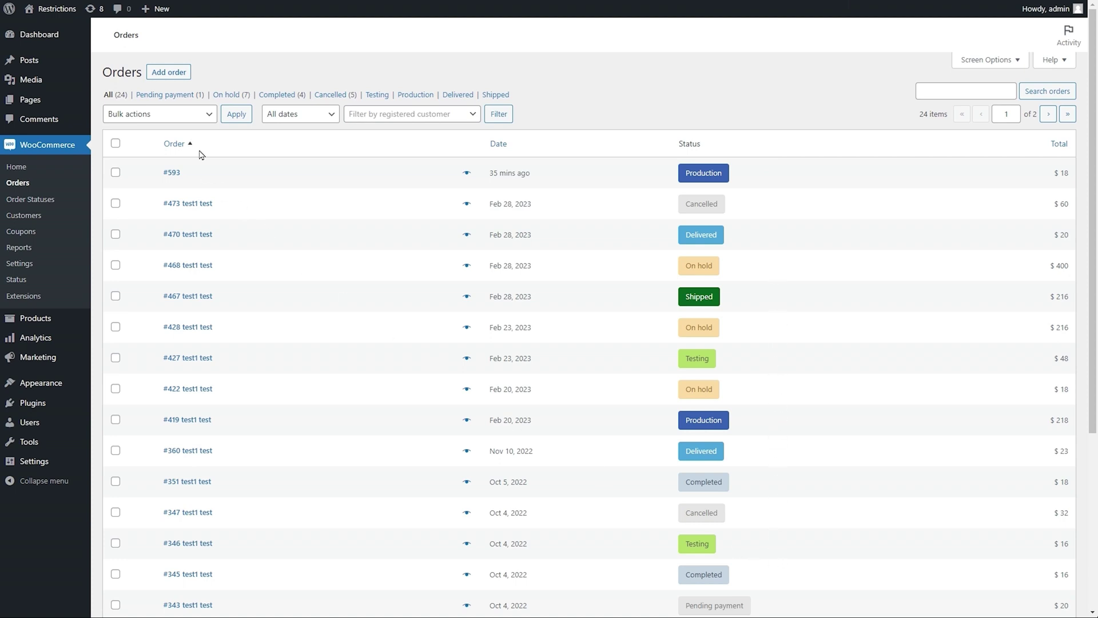
pyautogui.click(197, 115)
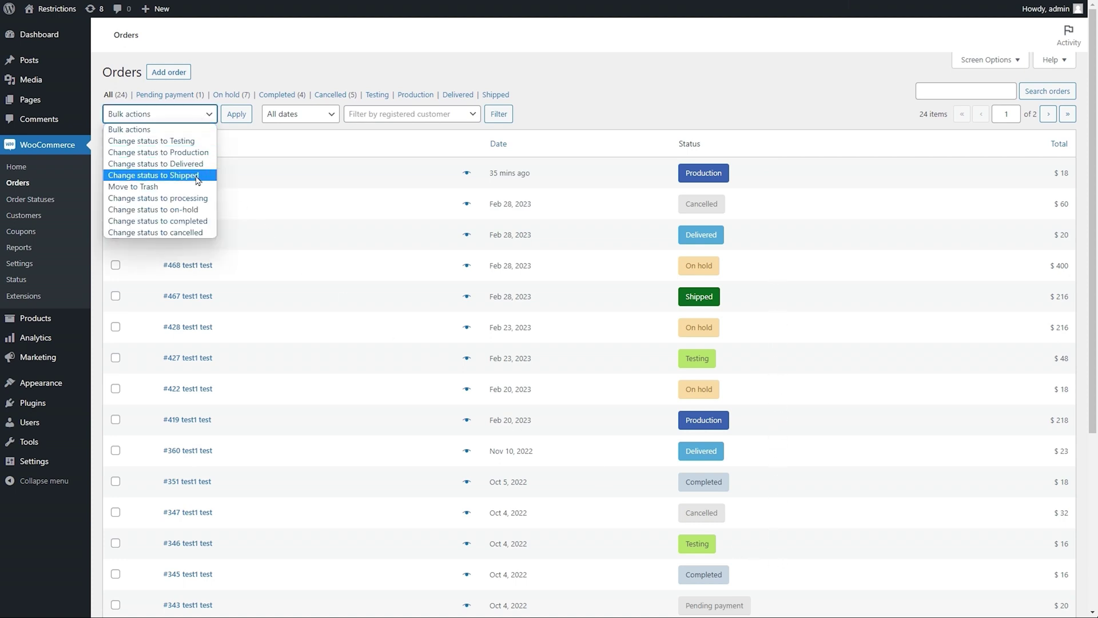
# Step: Bulk-change order #593's status to Testing
pyautogui.click(201, 119)
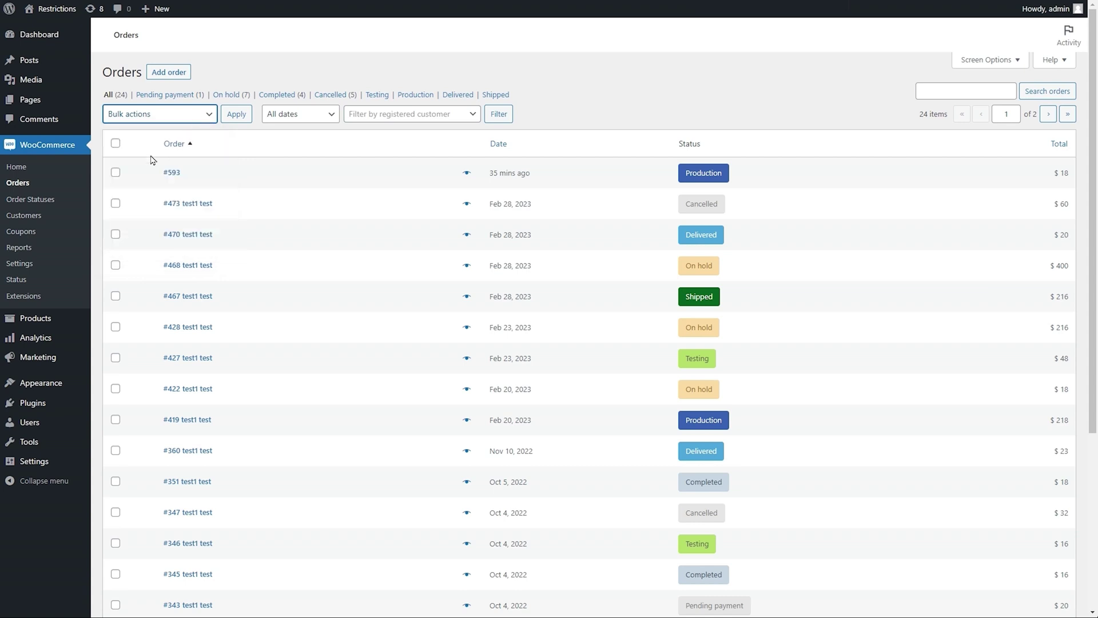
pyautogui.click(115, 174)
pyautogui.click(208, 119)
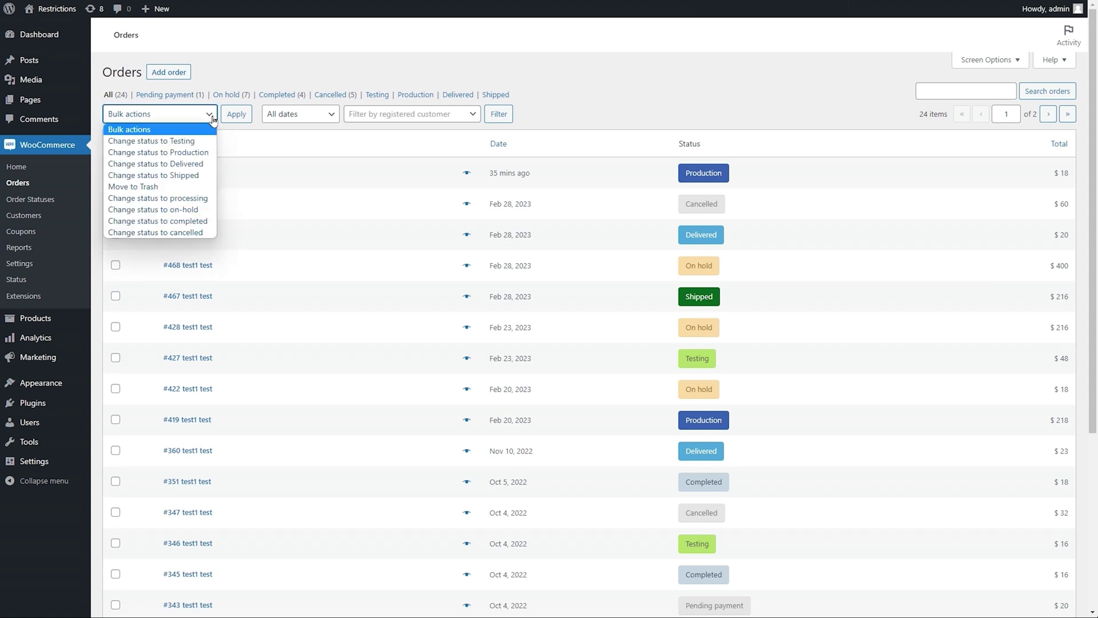
pyautogui.click(209, 139)
pyautogui.click(236, 115)
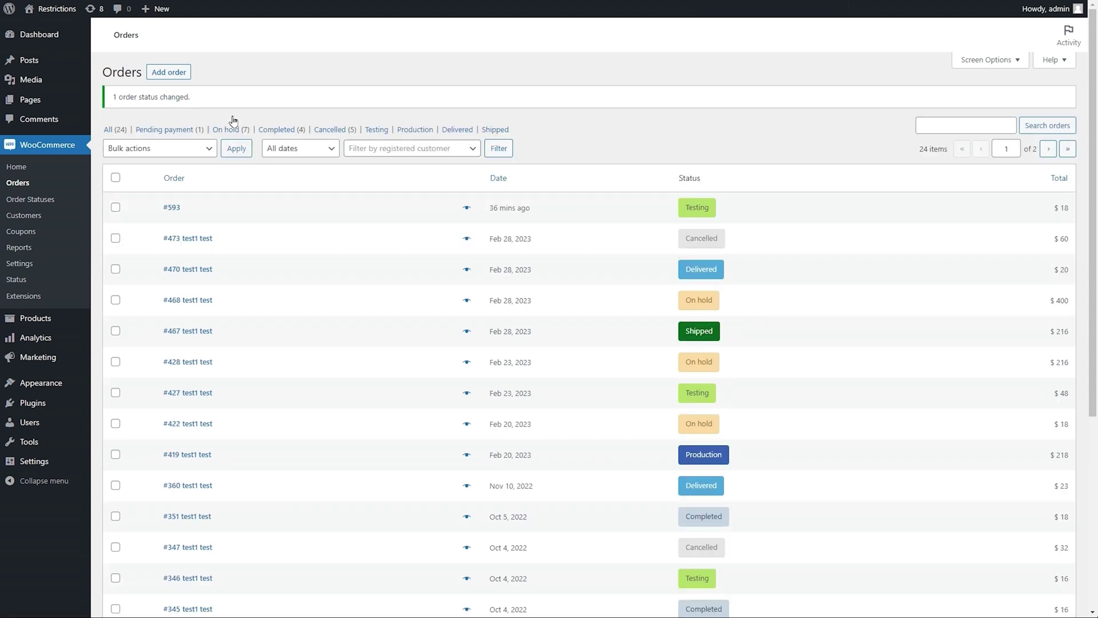
pyautogui.click(26, 200)
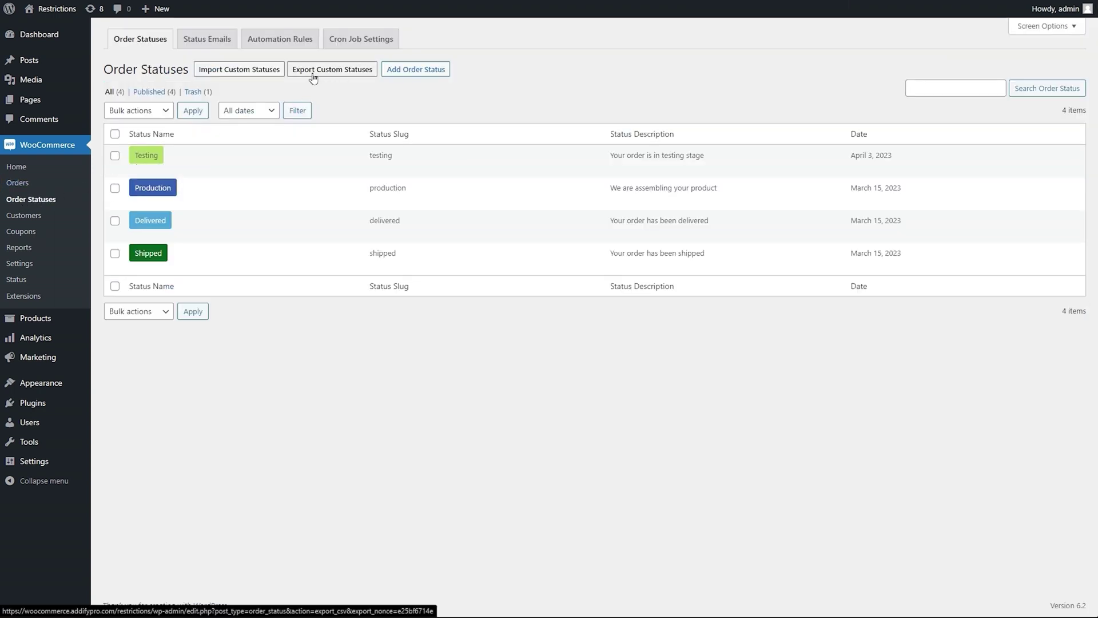
# Step: Download and open the statuses_format.xlsx import template from Import Custom Statuses
pyautogui.click(242, 74)
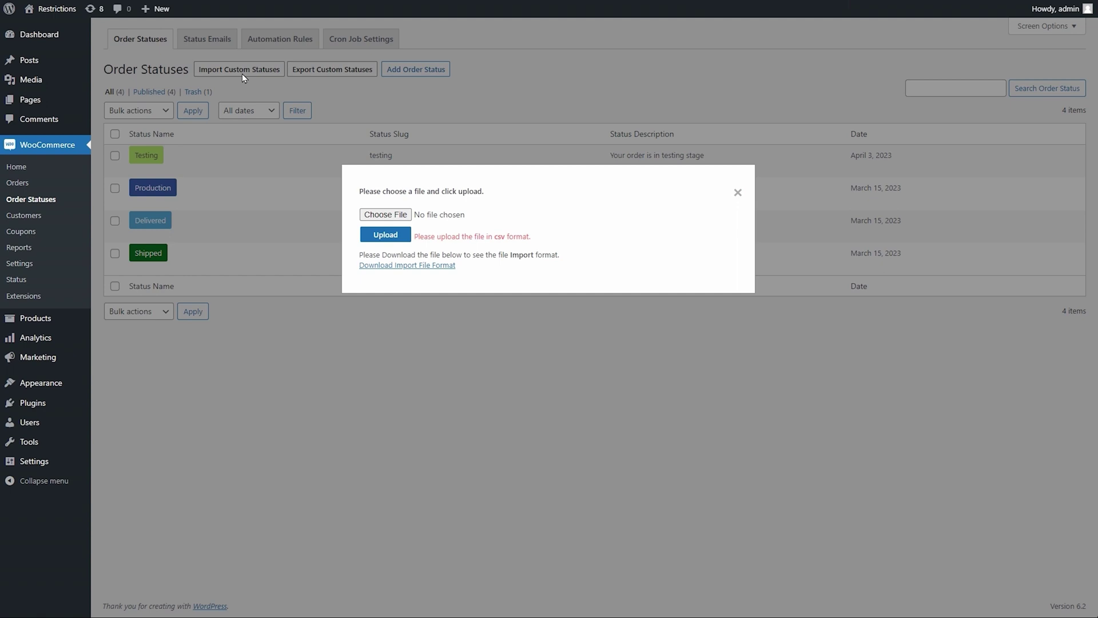
pyautogui.click(429, 266)
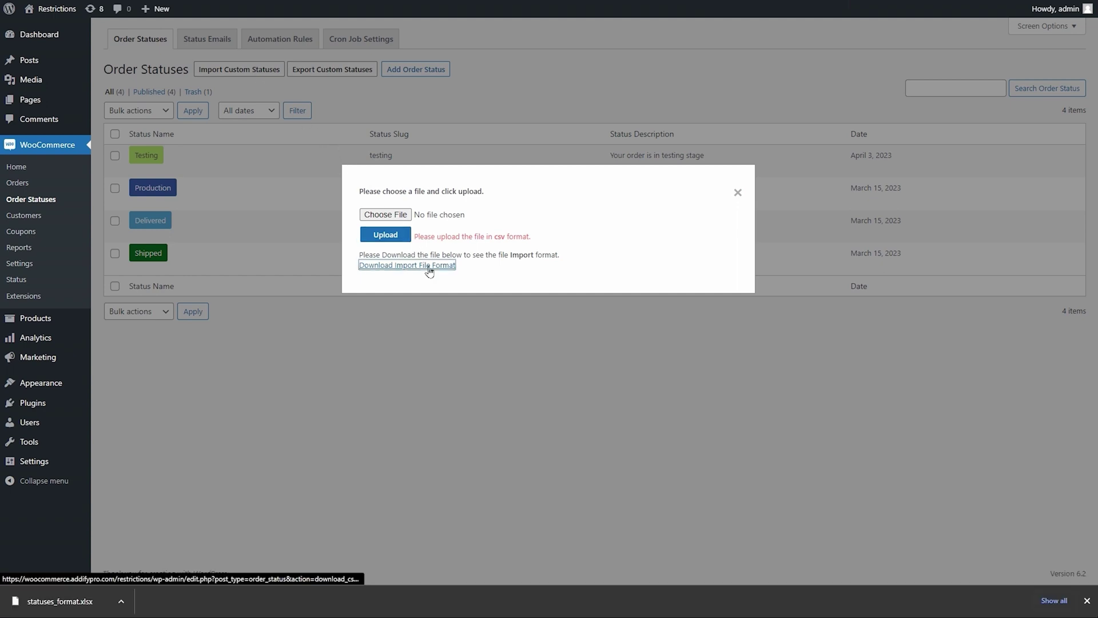
pyautogui.click(79, 604)
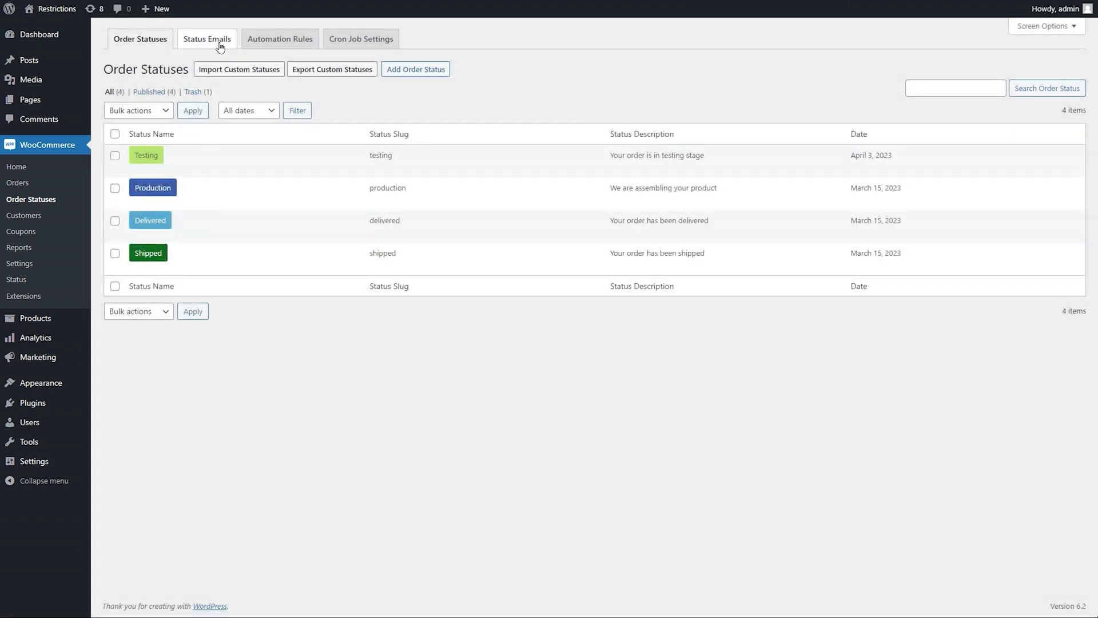
pyautogui.click(220, 46)
# Step: Add a status email titled 'Shipped notification' described 'Notify customer when order is shipped'
pyautogui.click(252, 67)
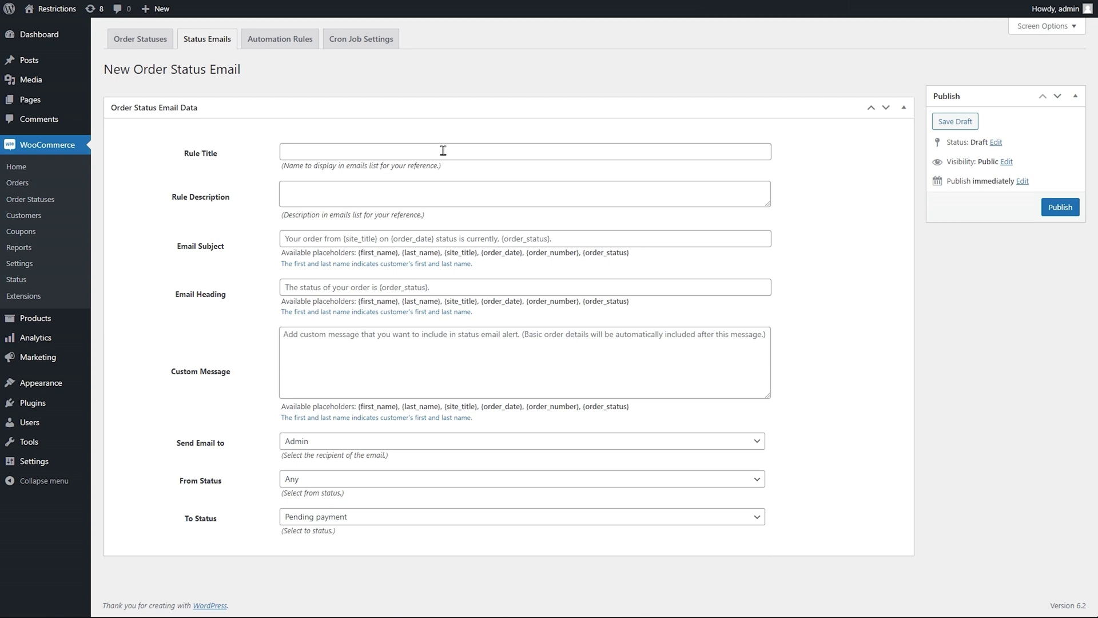
pyautogui.click(444, 151)
pyautogui.write('Shipped notification')
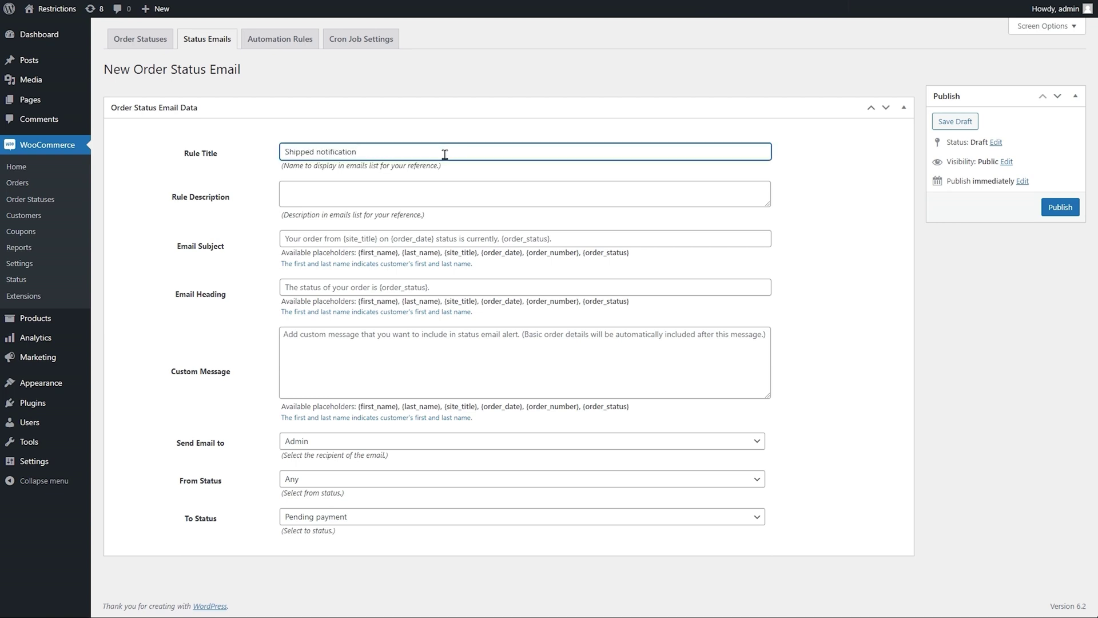
pyautogui.click(449, 191)
pyautogui.write('Notify customer when order is shipped')
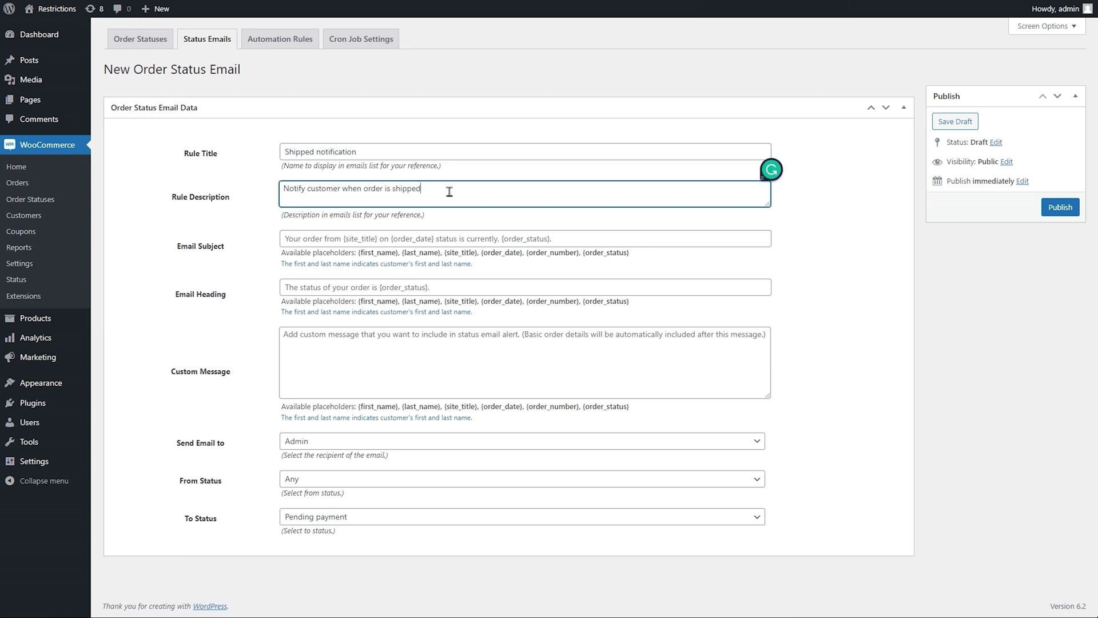
# Step: Set subject 'Order status changed to shipped', heading 'Current order status is shipped' and the shipping message
pyautogui.click(493, 236)
pyautogui.write('Order status changed to shipped')
pyautogui.click(493, 287)
pyautogui.write('Current order status is shipped')
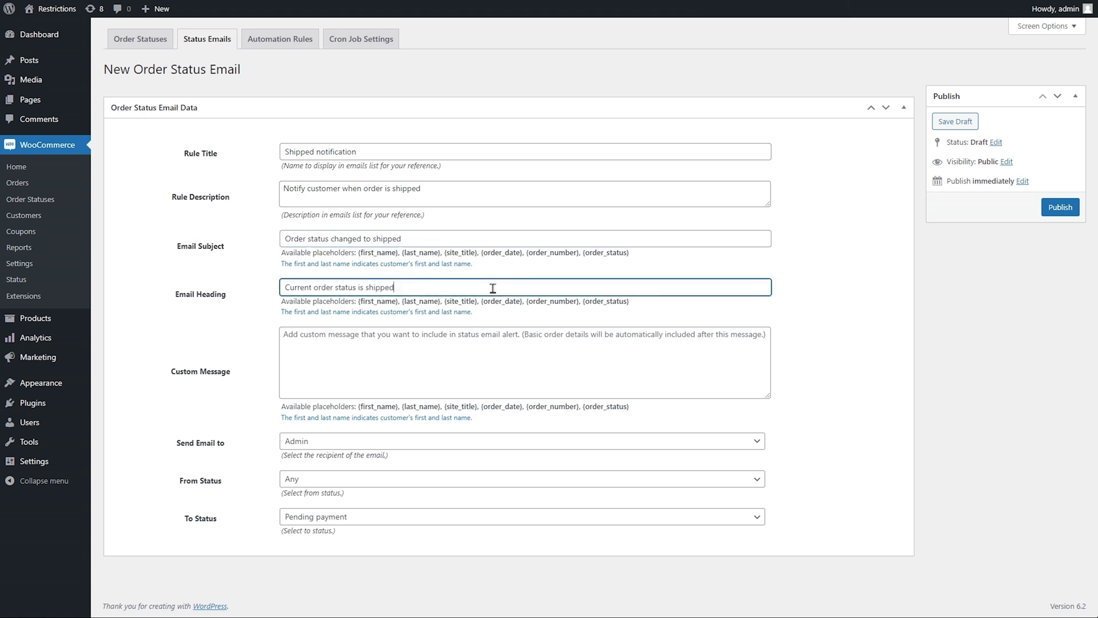
pyautogui.click(495, 344)
pyautogui.write('Your order has')
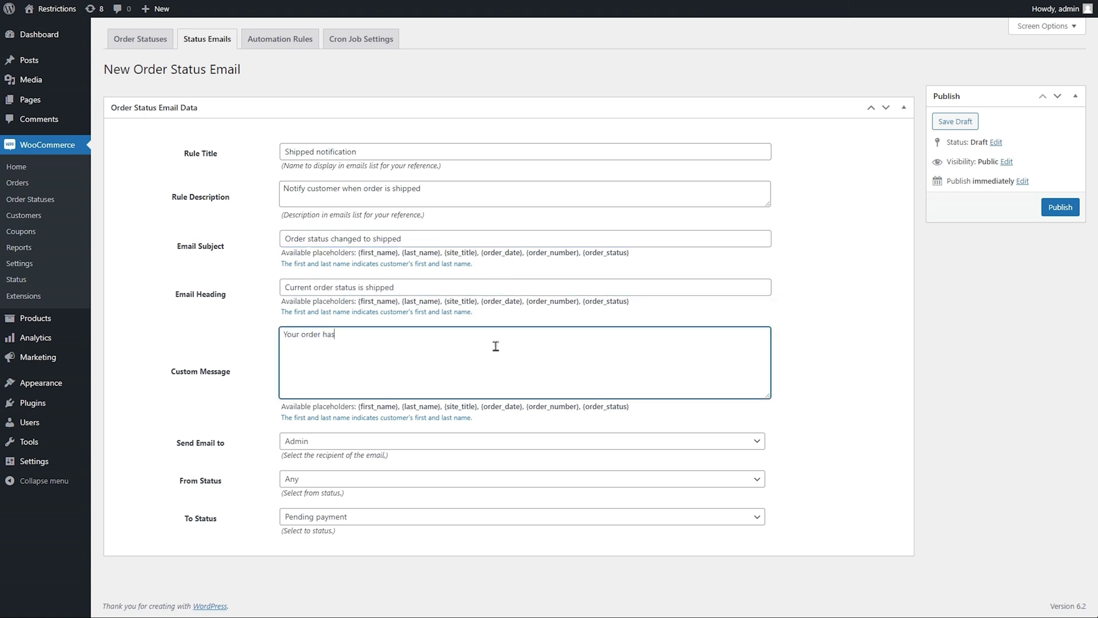
pyautogui.write(' been shipped and will be delivered soon')
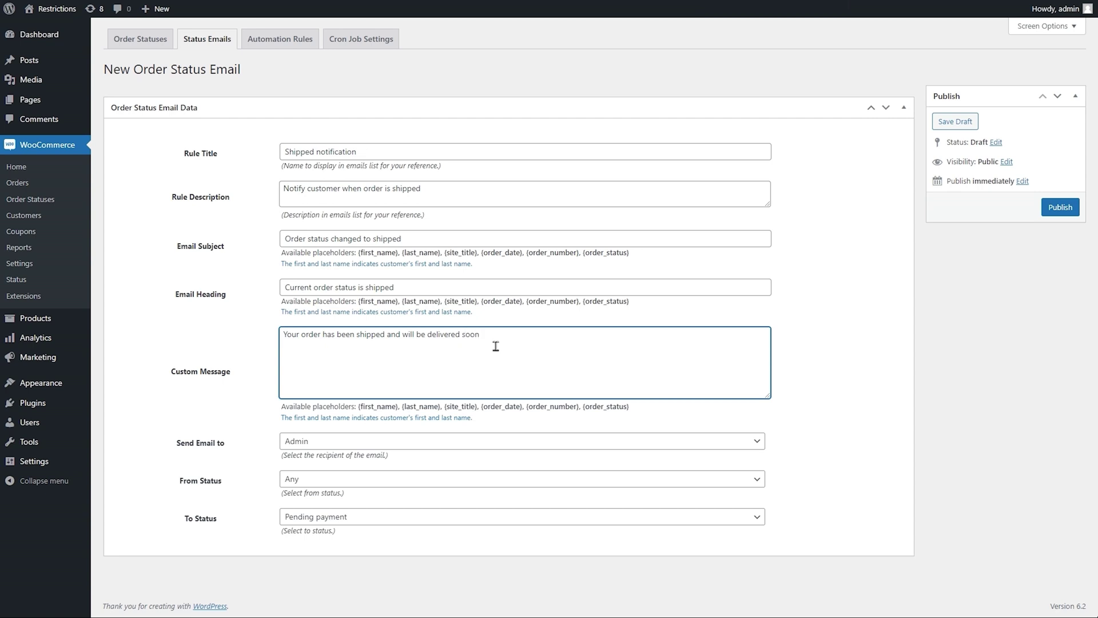
pyautogui.click(412, 441)
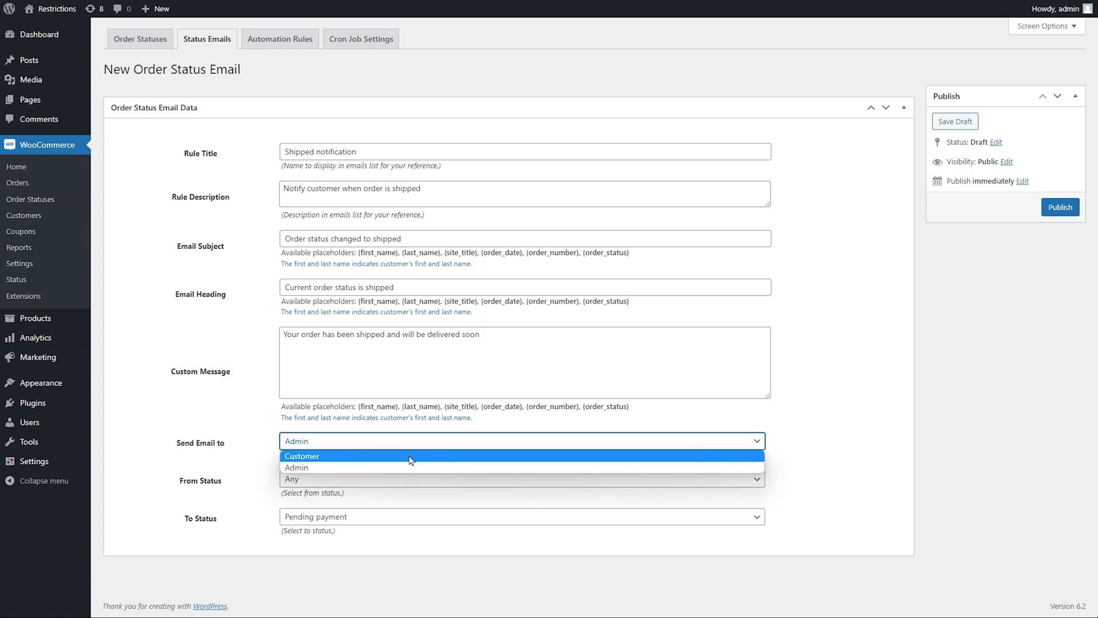
# Step: Send the email to the customer on Pending-to-Shipped changes and publish it
pyautogui.click(412, 458)
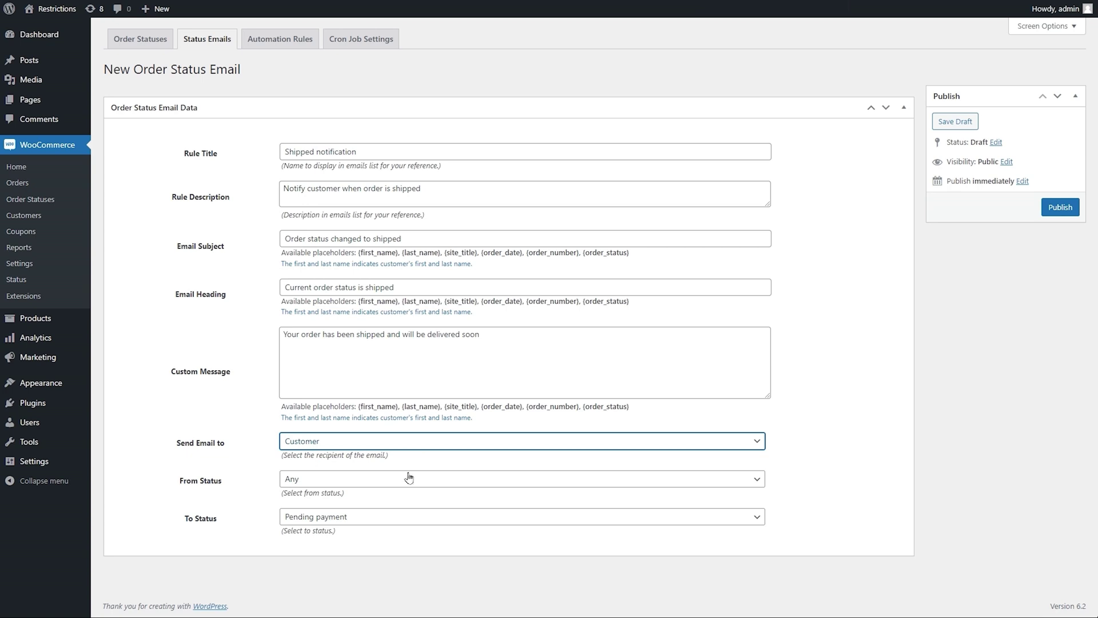
pyautogui.click(400, 478)
pyautogui.click(392, 465)
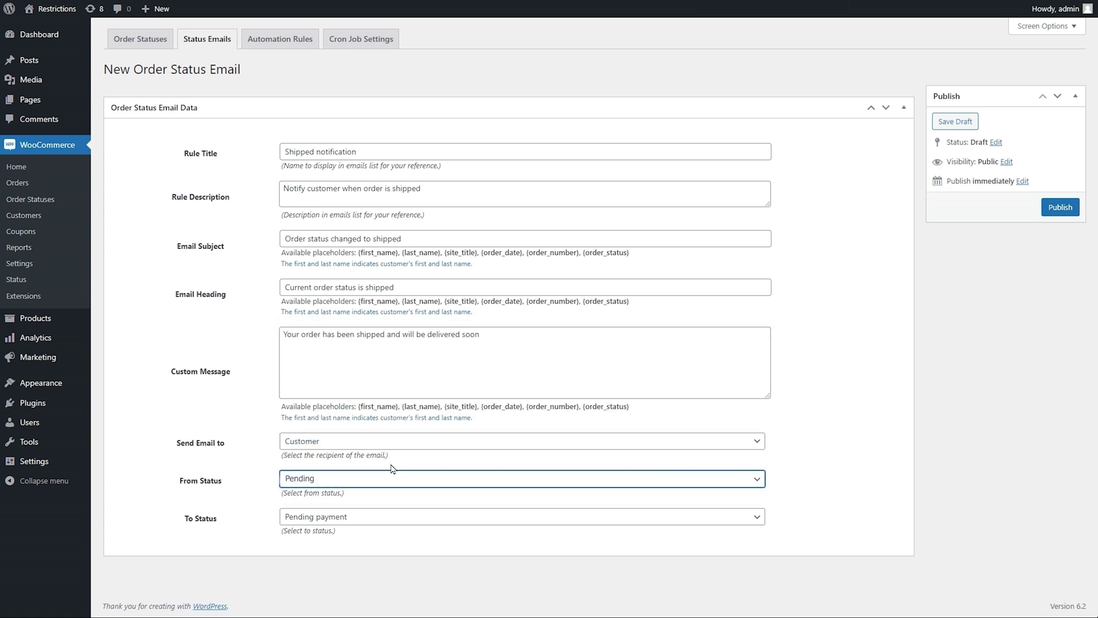
pyautogui.click(394, 521)
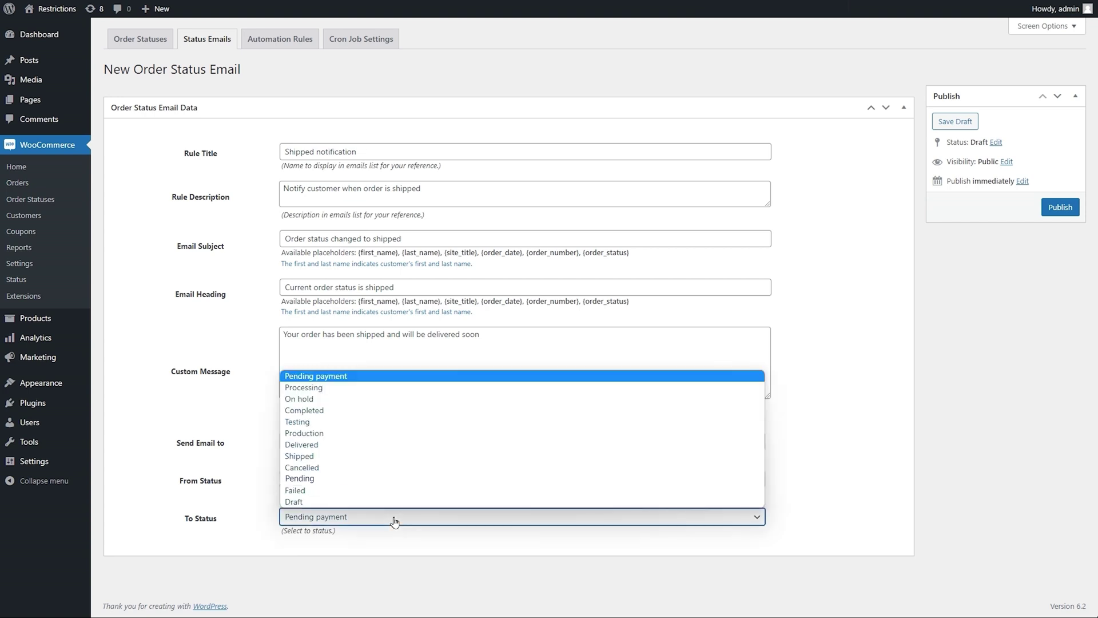
pyautogui.click(394, 456)
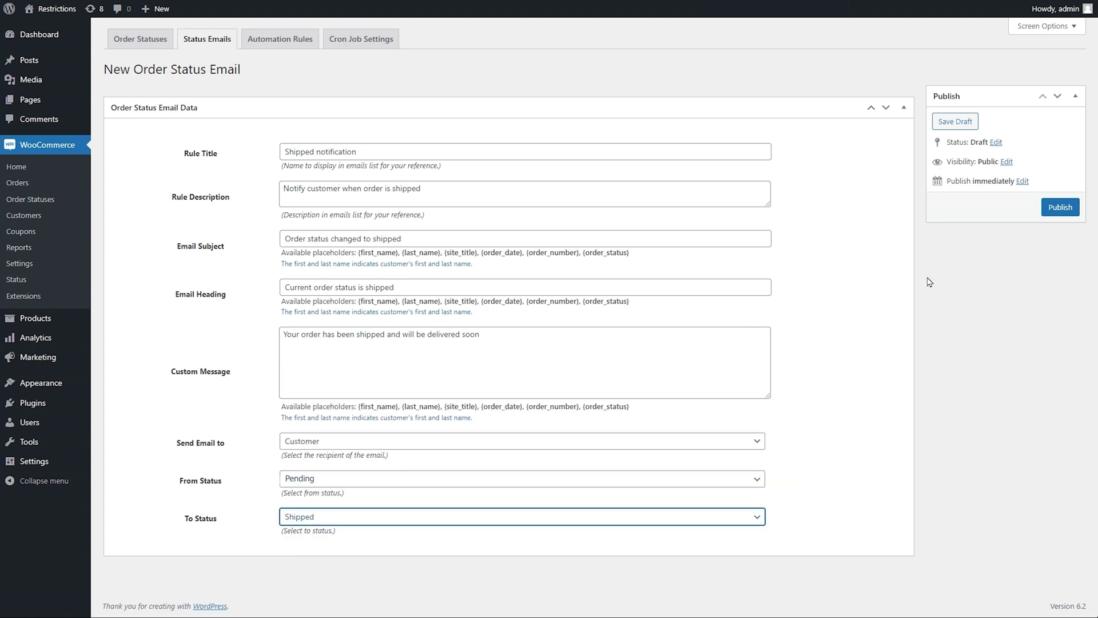
pyautogui.click(1065, 211)
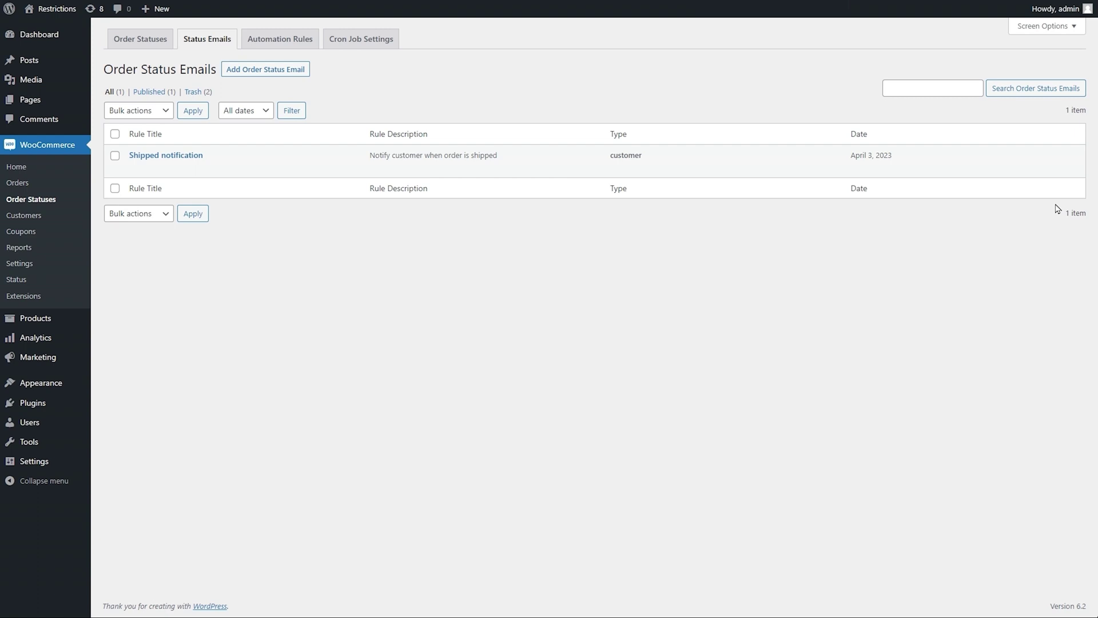
# Step: Add automation rule 'Pending to Cancelled': from Pending to Cancelled after an interval of 1 Days
pyautogui.click(284, 41)
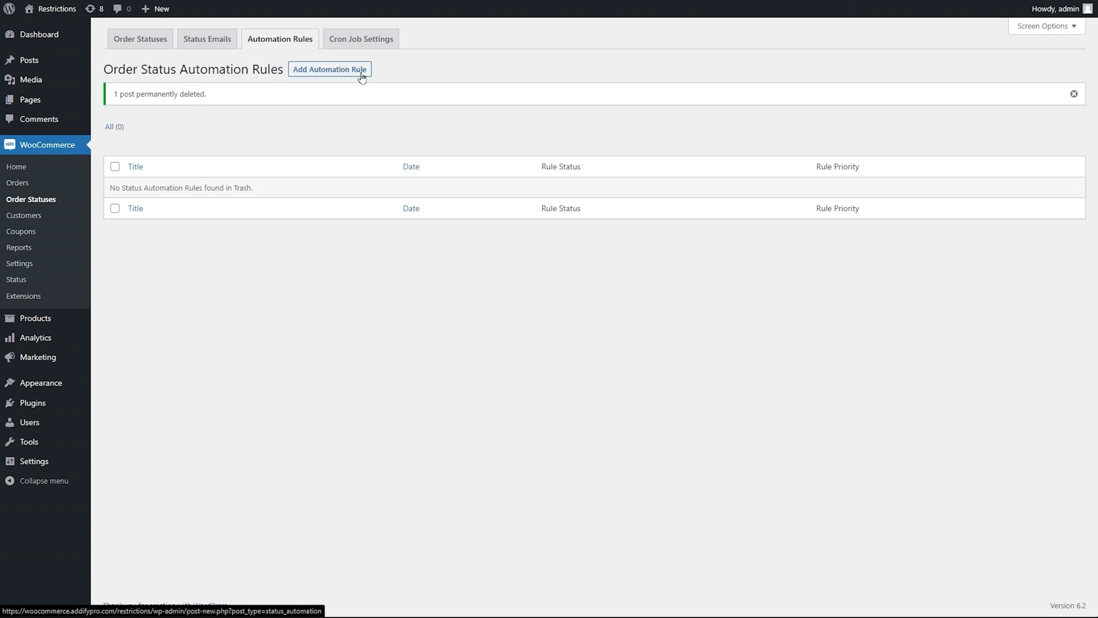
pyautogui.click(360, 79)
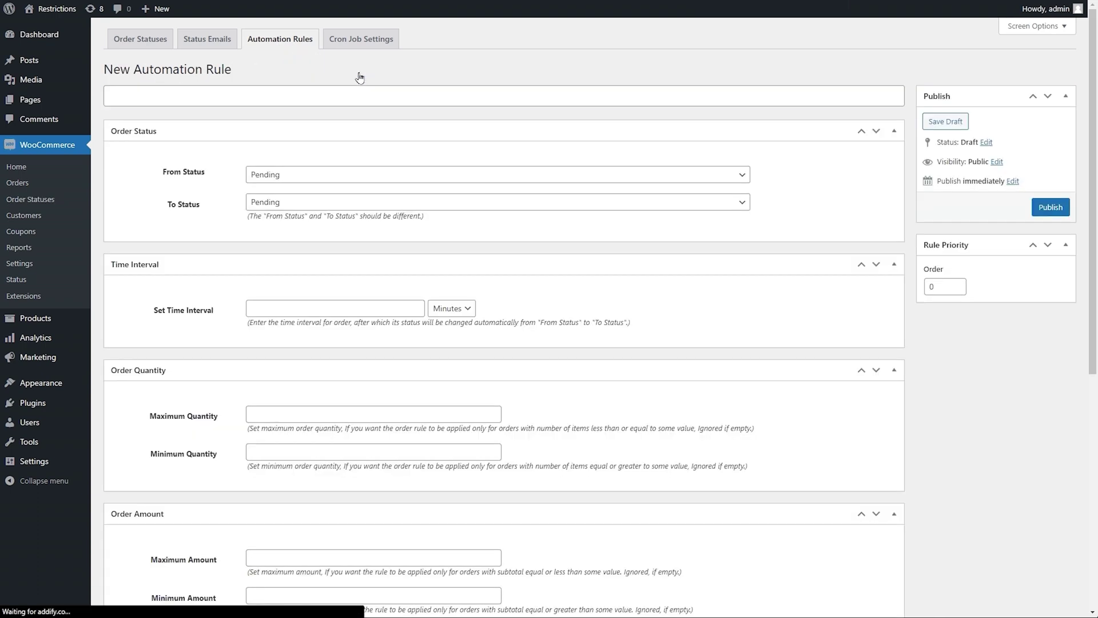
pyautogui.write('Pending ')
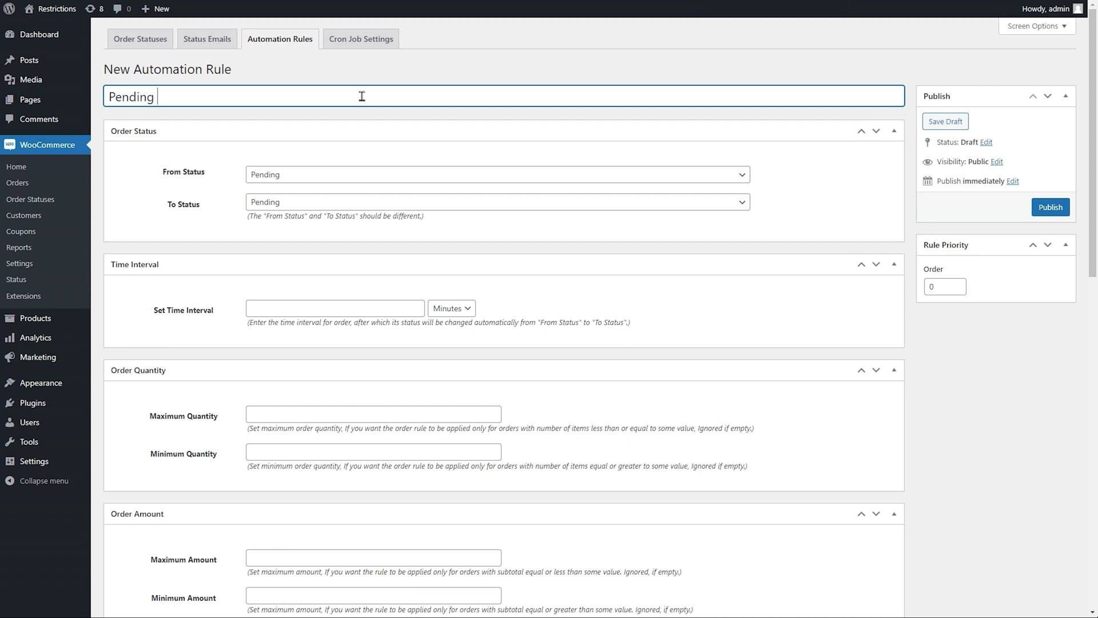
pyautogui.write('to Cancelled')
pyautogui.click(405, 174)
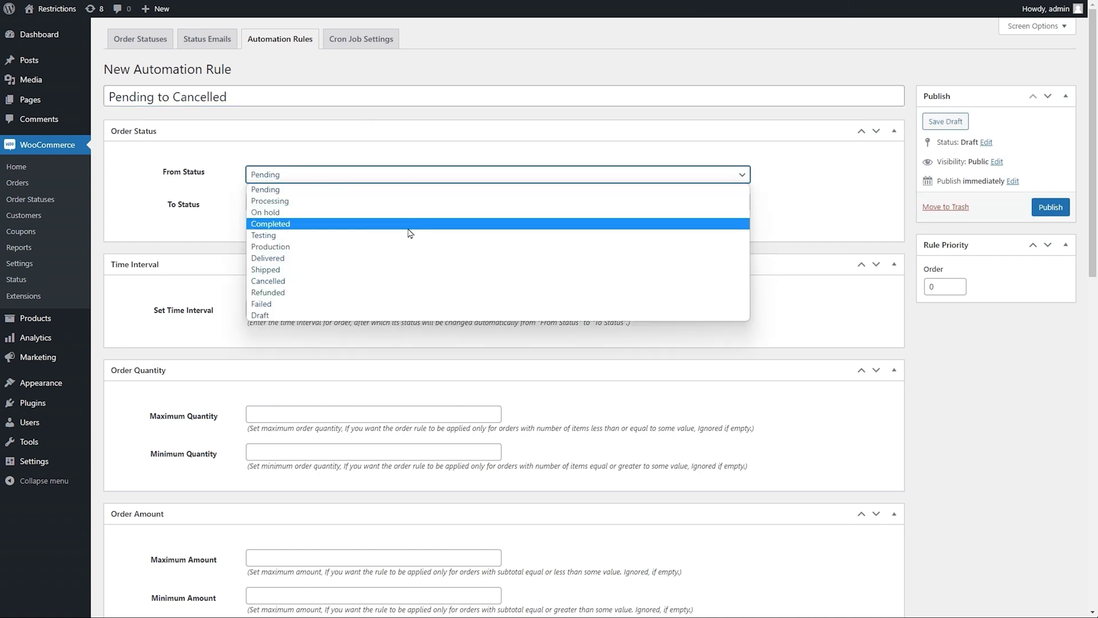
pyautogui.click(405, 189)
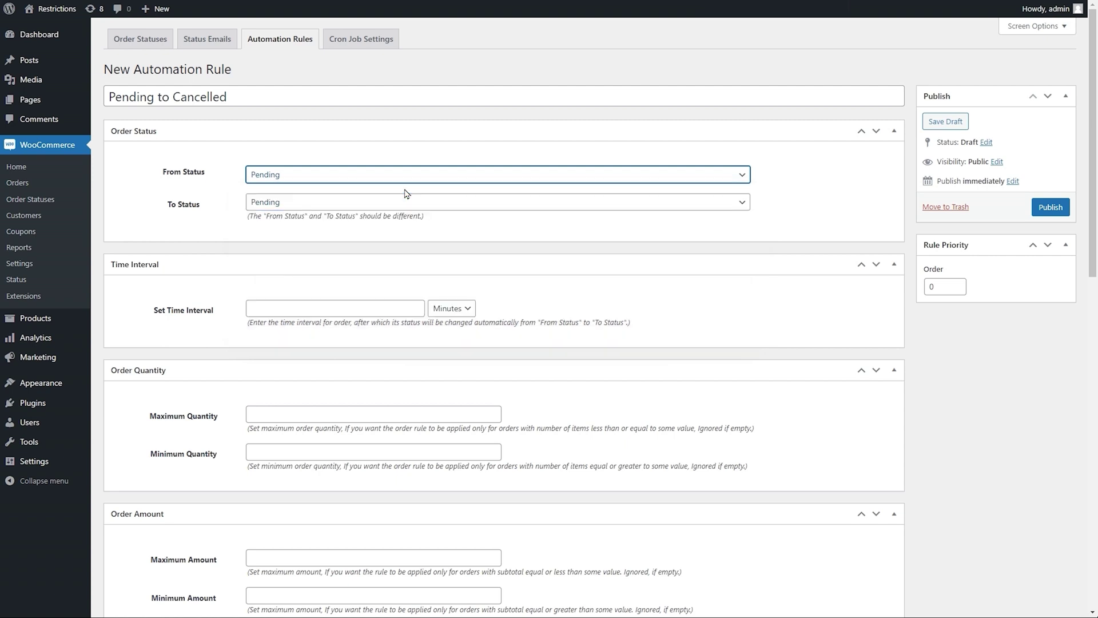
pyautogui.click(406, 205)
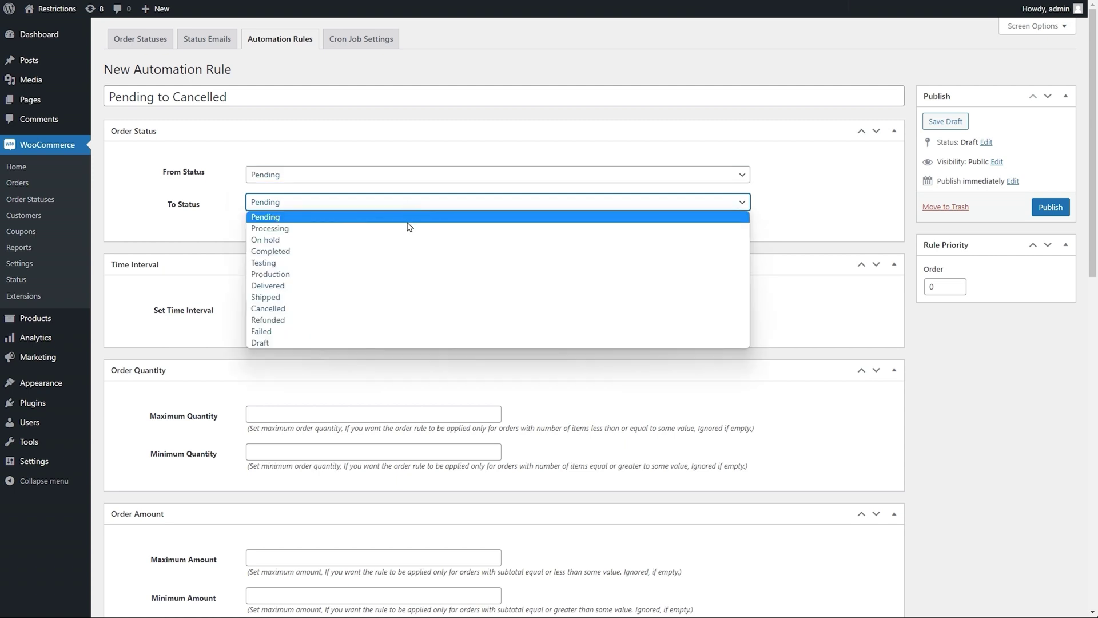
pyautogui.click(409, 313)
pyautogui.click(385, 309)
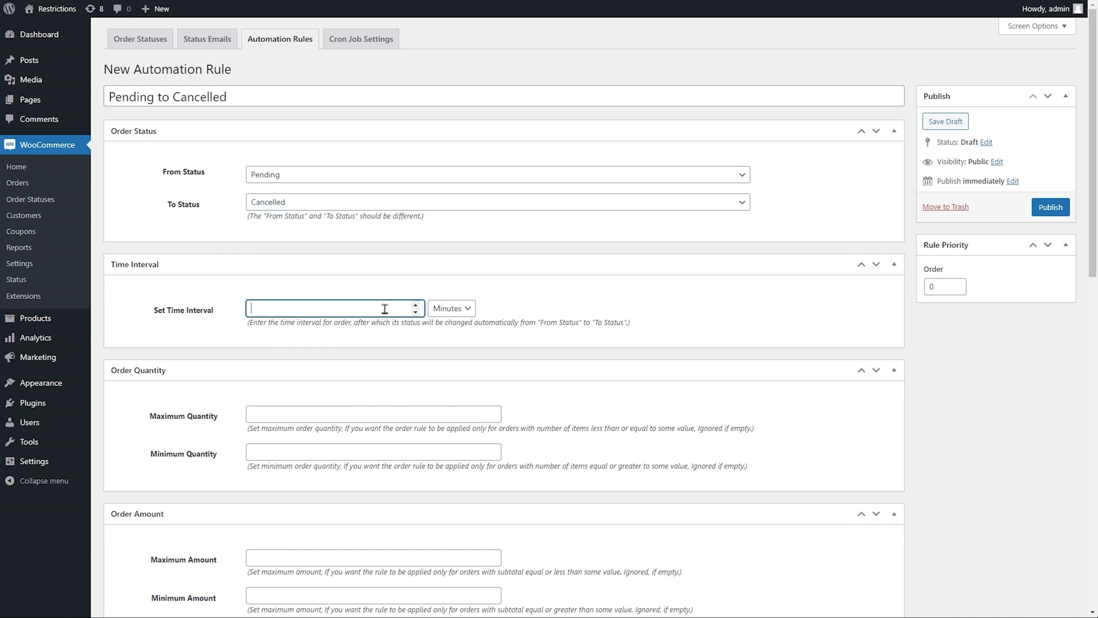
pyautogui.click(464, 309)
pyautogui.click(464, 347)
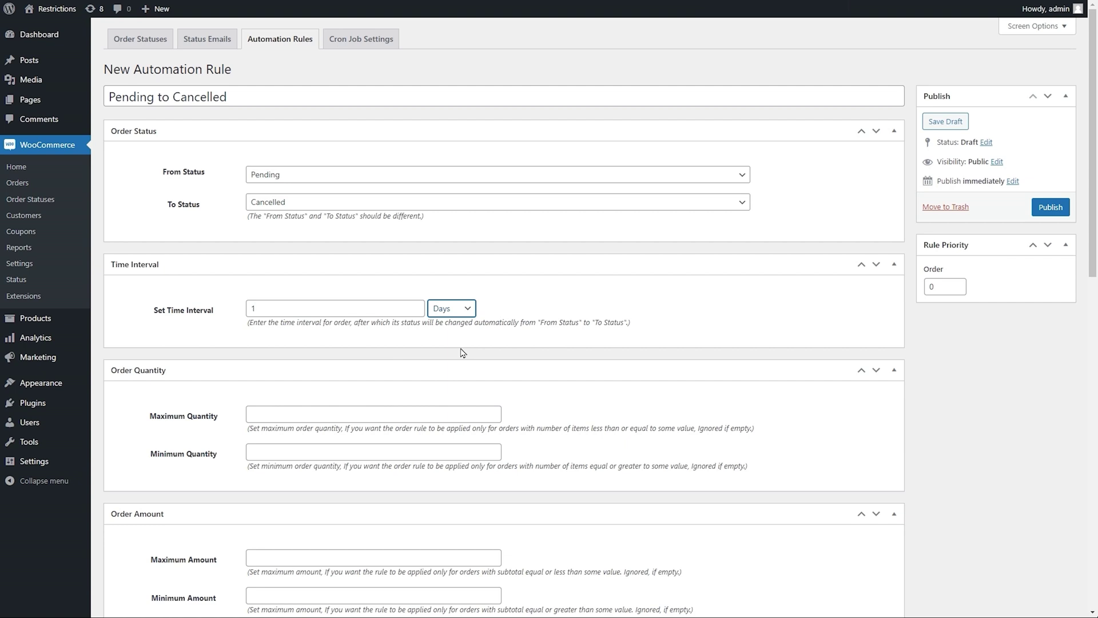
pyautogui.moveTo(1097, 127); pyautogui.dragTo(1097, 284)
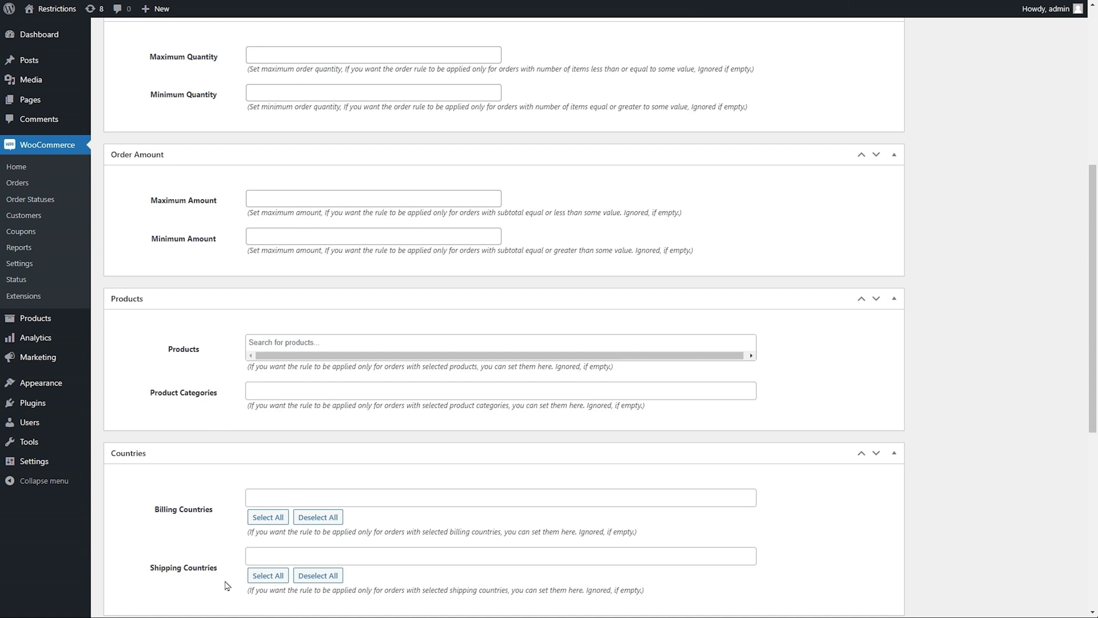
pyautogui.moveTo(1093, 261); pyautogui.dragTo(1097, 445)
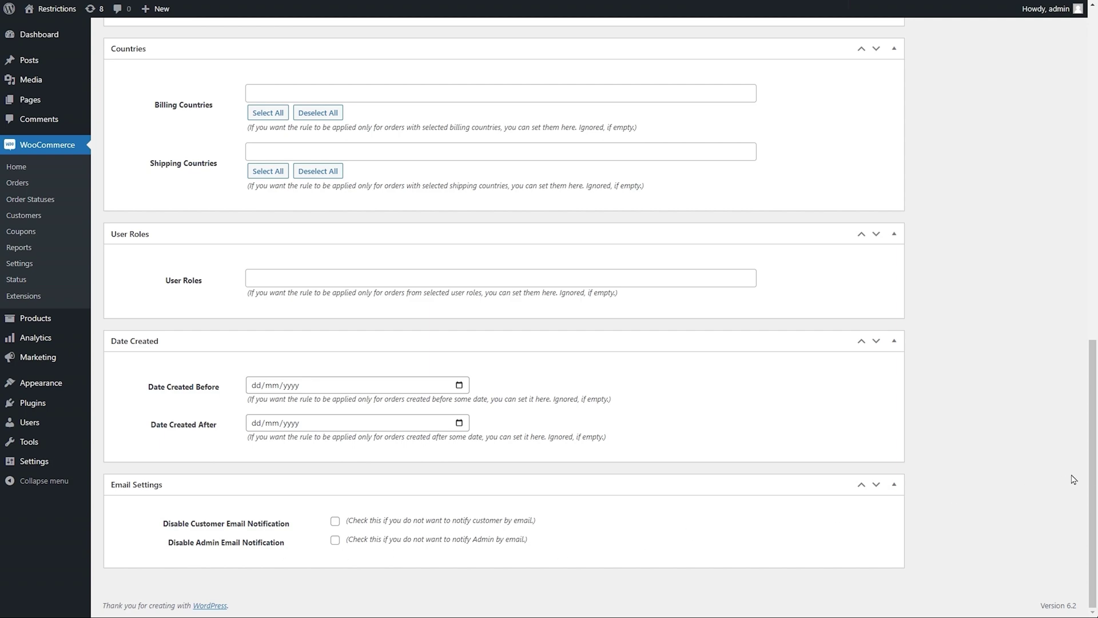
pyautogui.scroll(3, 1095, 179)
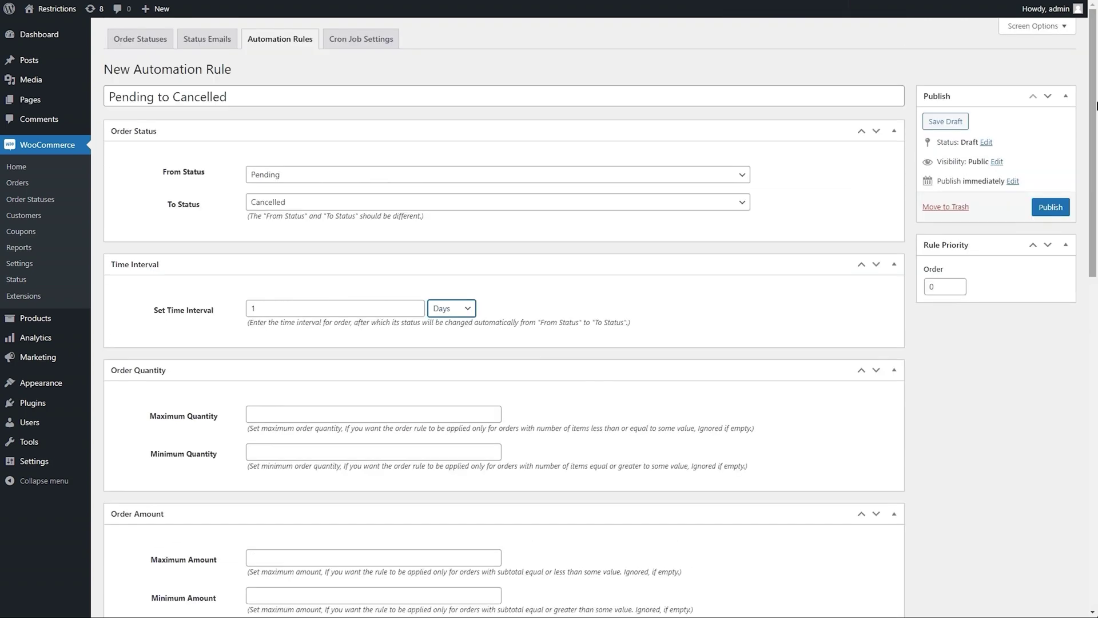
# Step: Publish the 'Pending to Cancelled' rule from the Publish box
pyautogui.click(1050, 207)
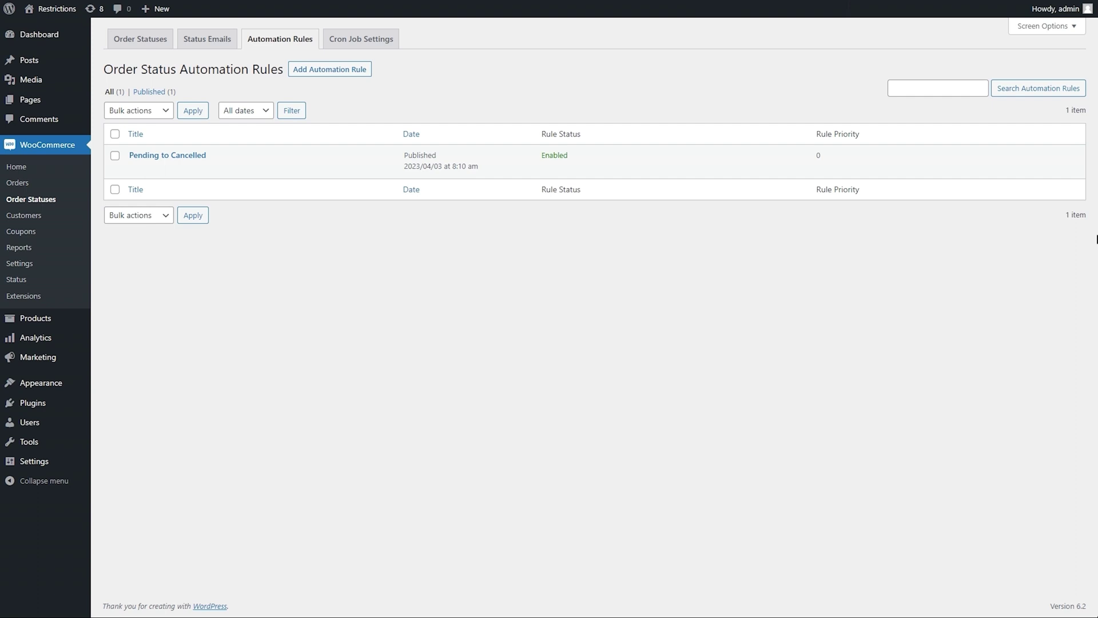